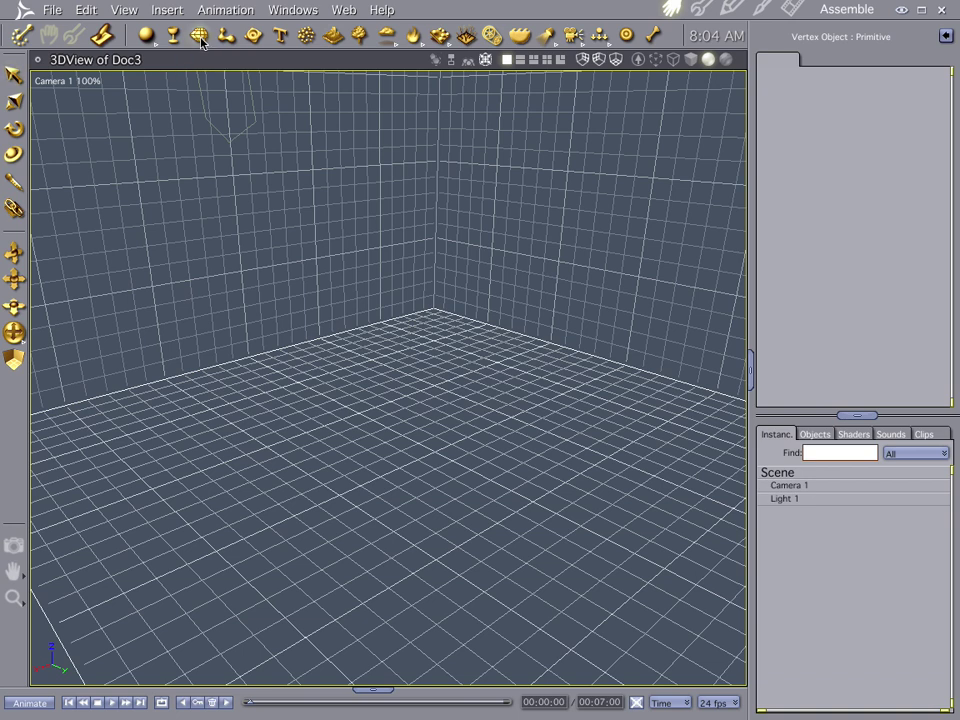
# Insert a vertex object in the scene and draw a flat disc about 6.3 ft across on the floor grid.
pyautogui.click(431, 452)
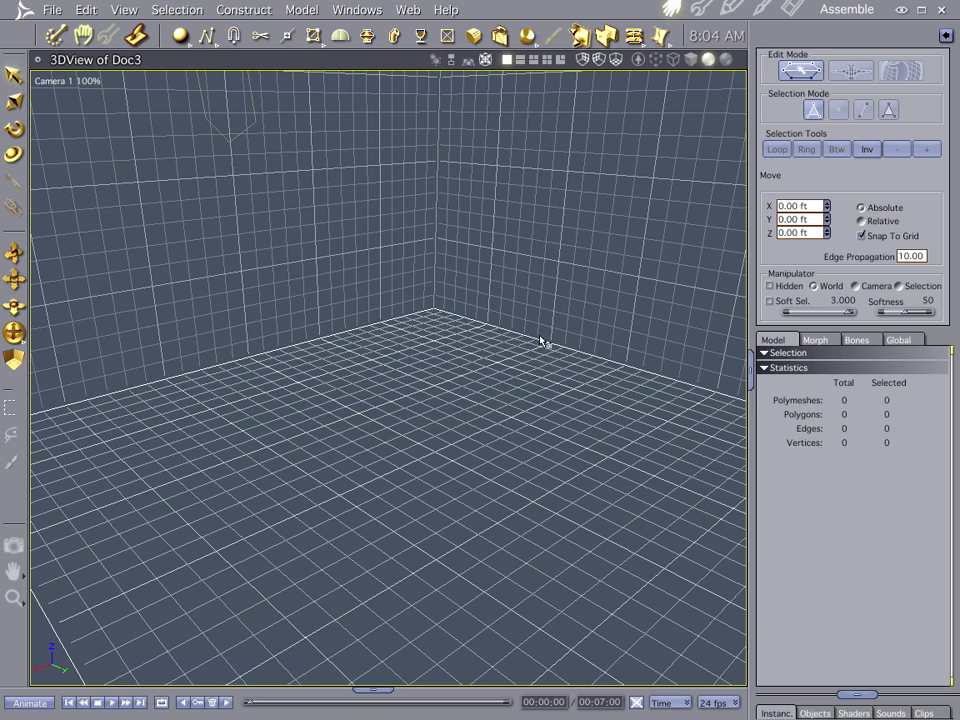
pyautogui.click(188, 42)
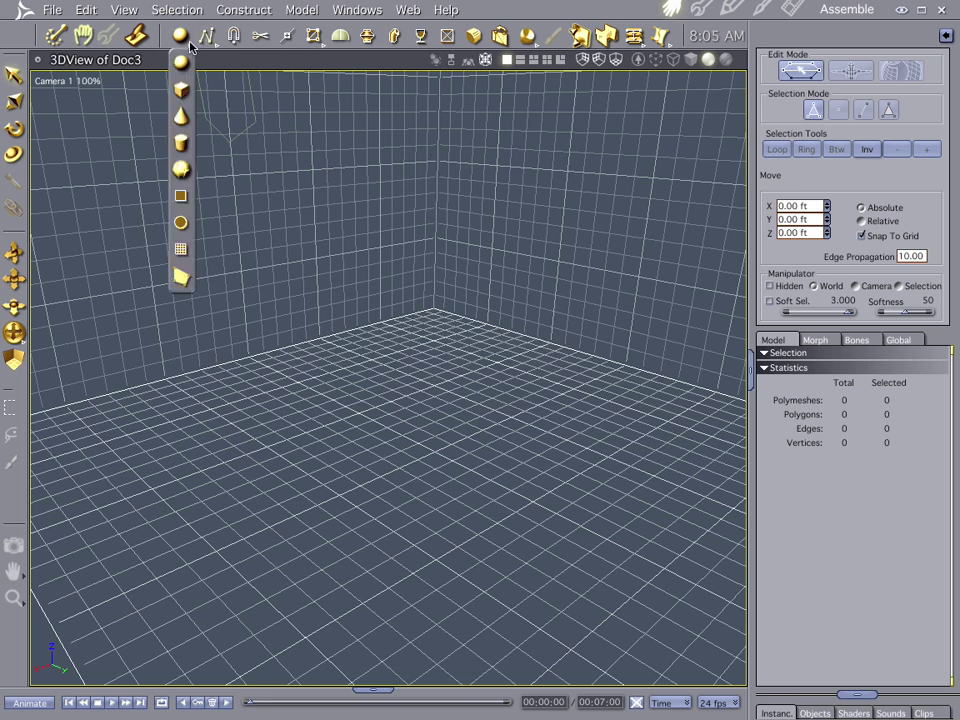
pyautogui.click(181, 224)
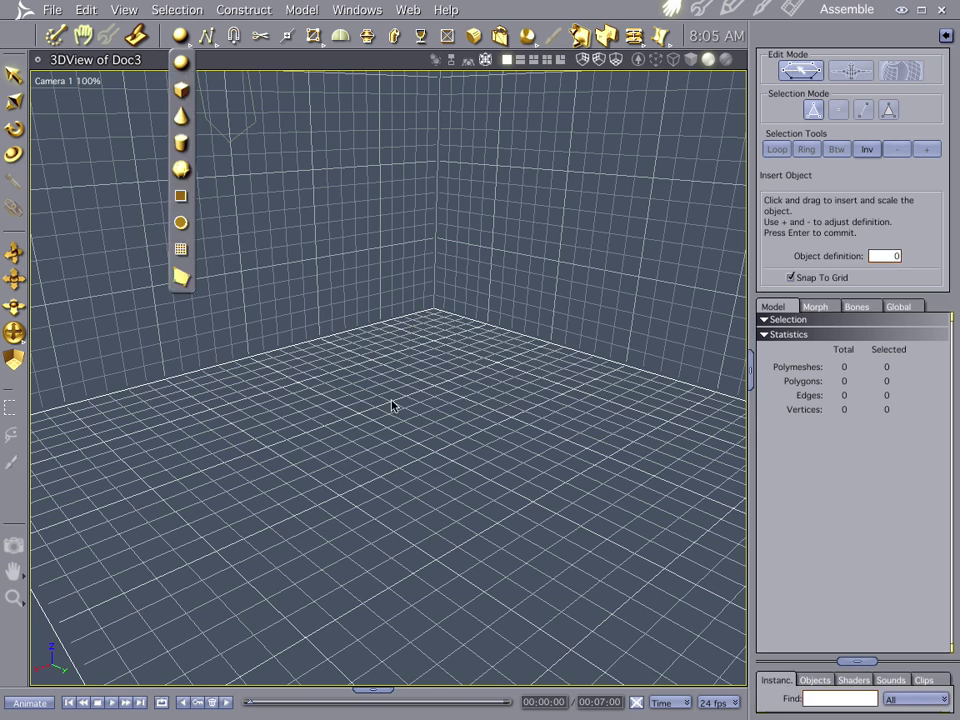
pyautogui.click(509, 503)
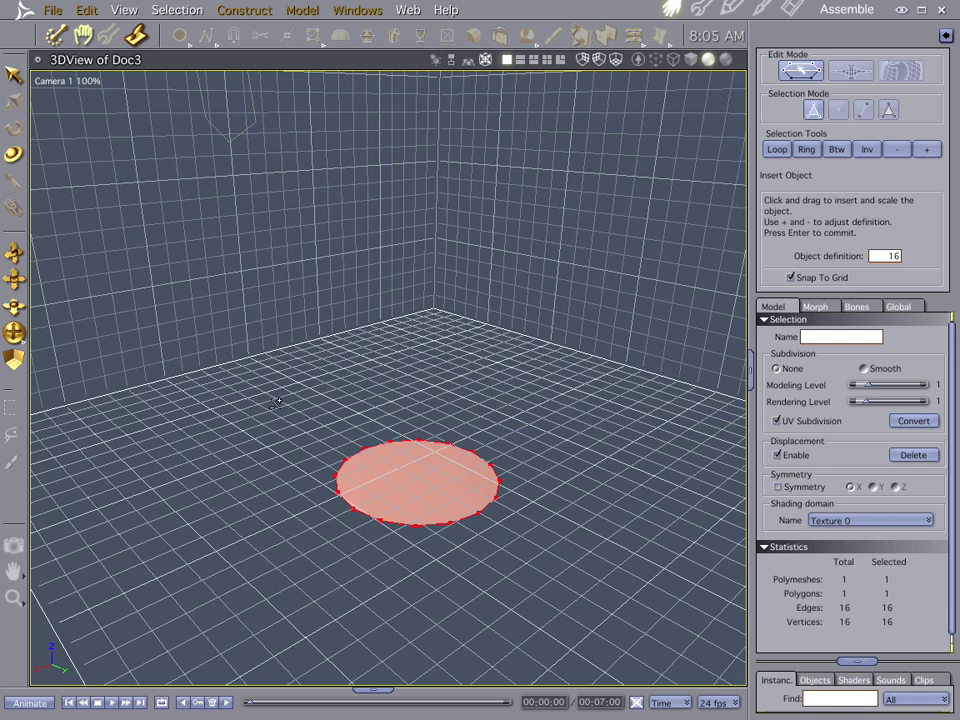
pyautogui.click(14, 75)
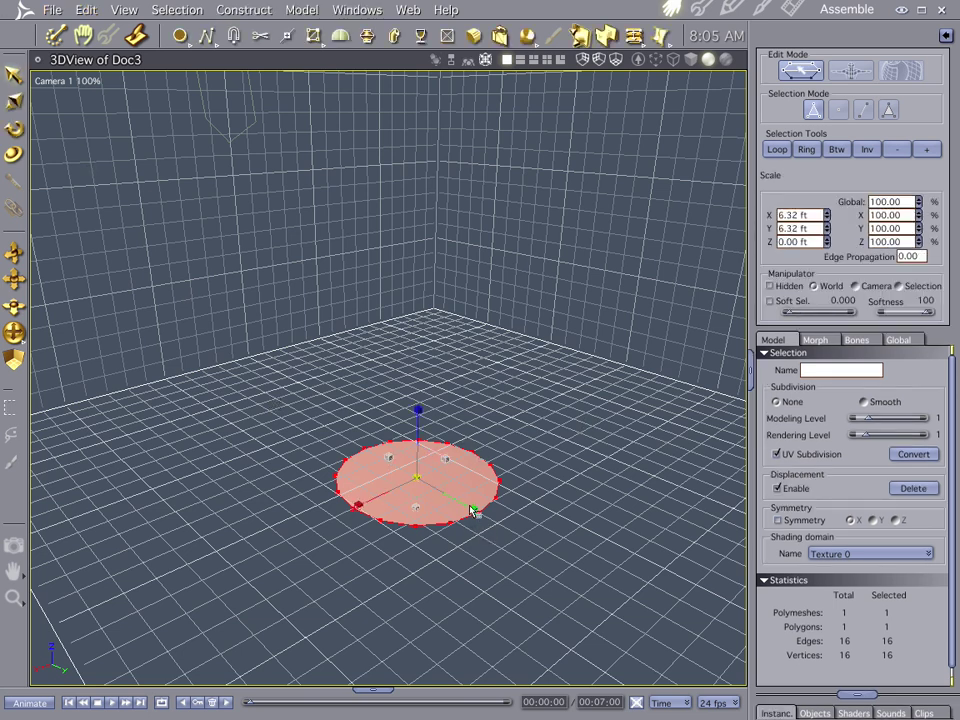
# Stretch the disc along the Y axis into an ellipse about 16.4 ft long.
pyautogui.moveTo(511, 534); pyautogui.dragTo(529, 543)
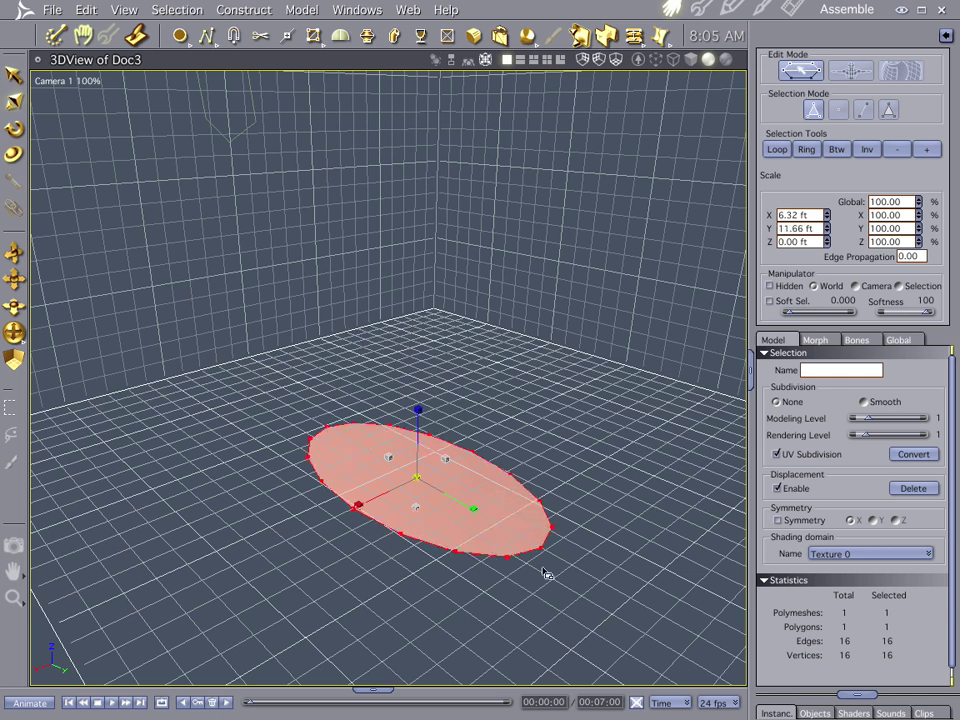
pyautogui.moveTo(498, 526); pyautogui.dragTo(504, 531)
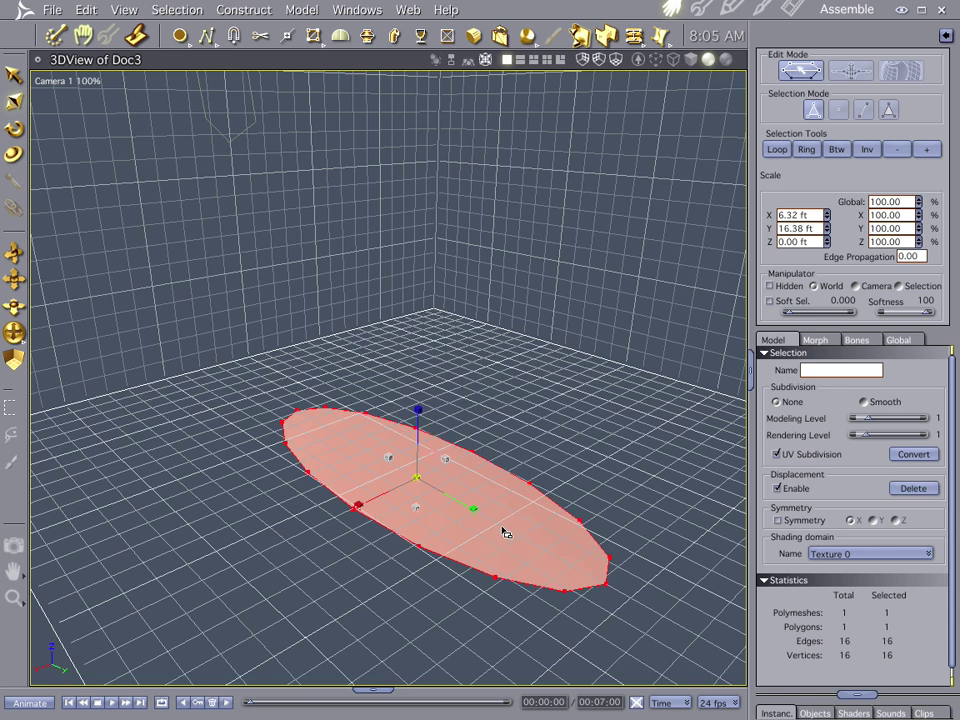
pyautogui.press('t')
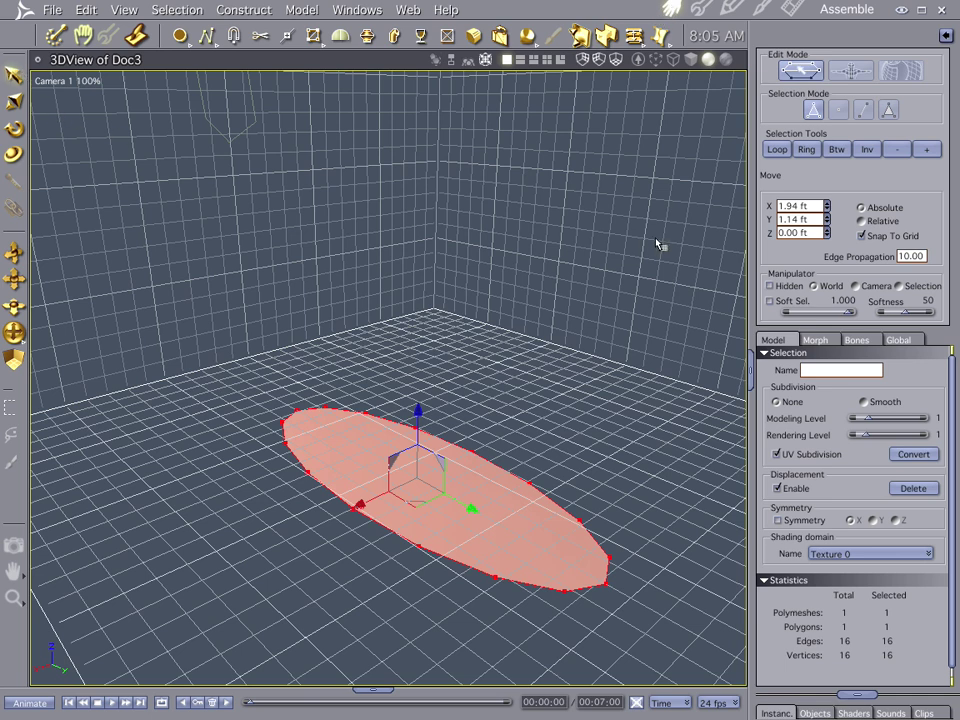
# Move the ellipse along the negative Y axis in the assembled scene and scale it down overall to about 39%.
pyautogui.click(703, 9)
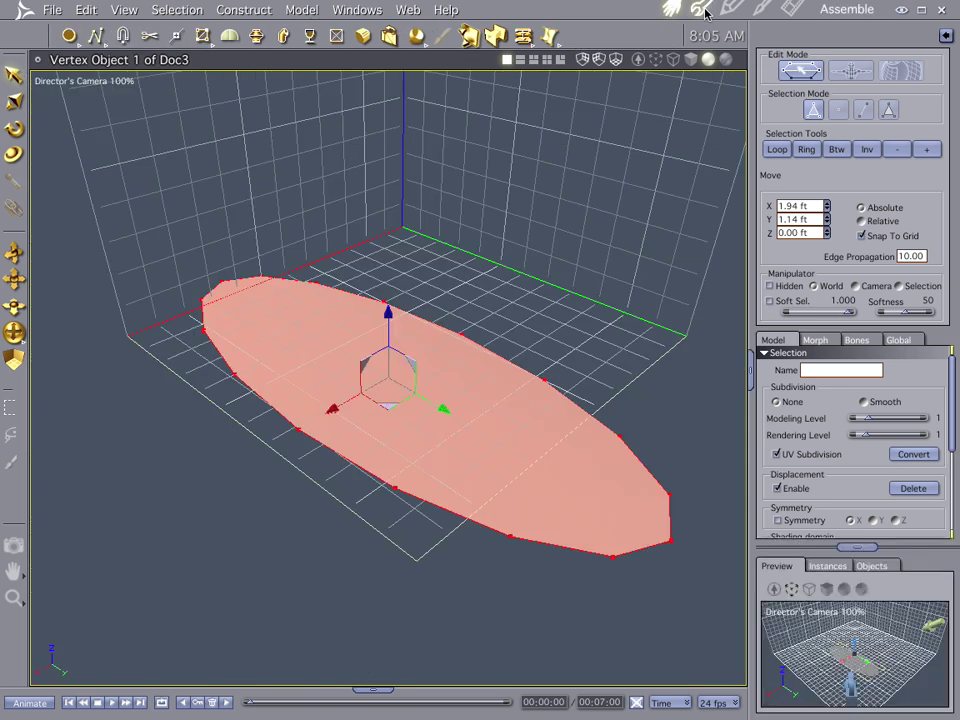
pyautogui.click(673, 9)
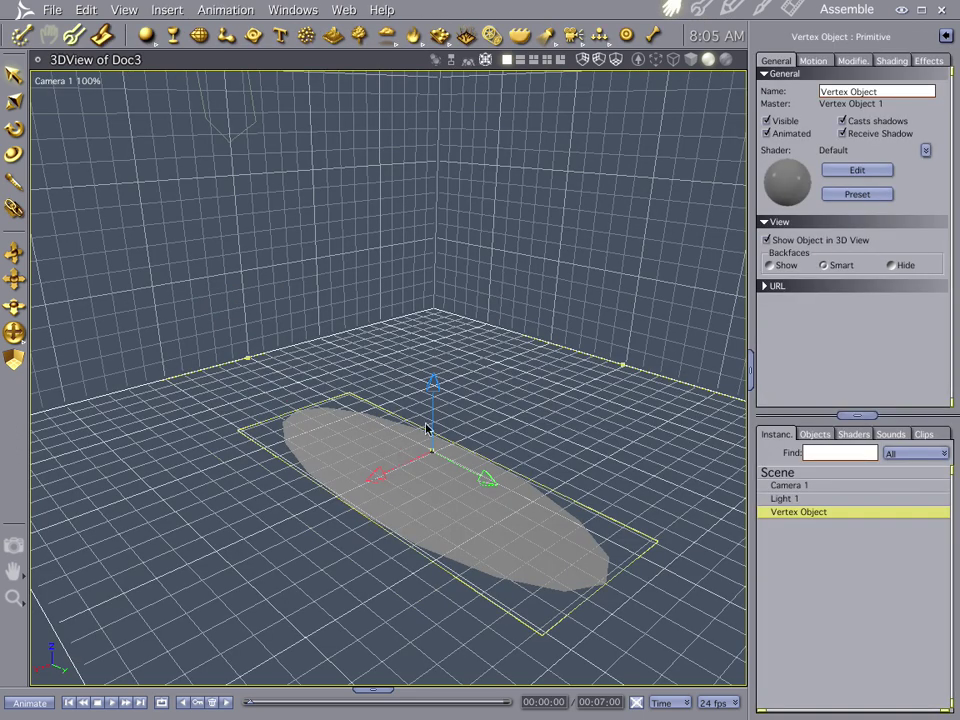
pyautogui.moveTo(486, 478); pyautogui.dragTo(343, 407)
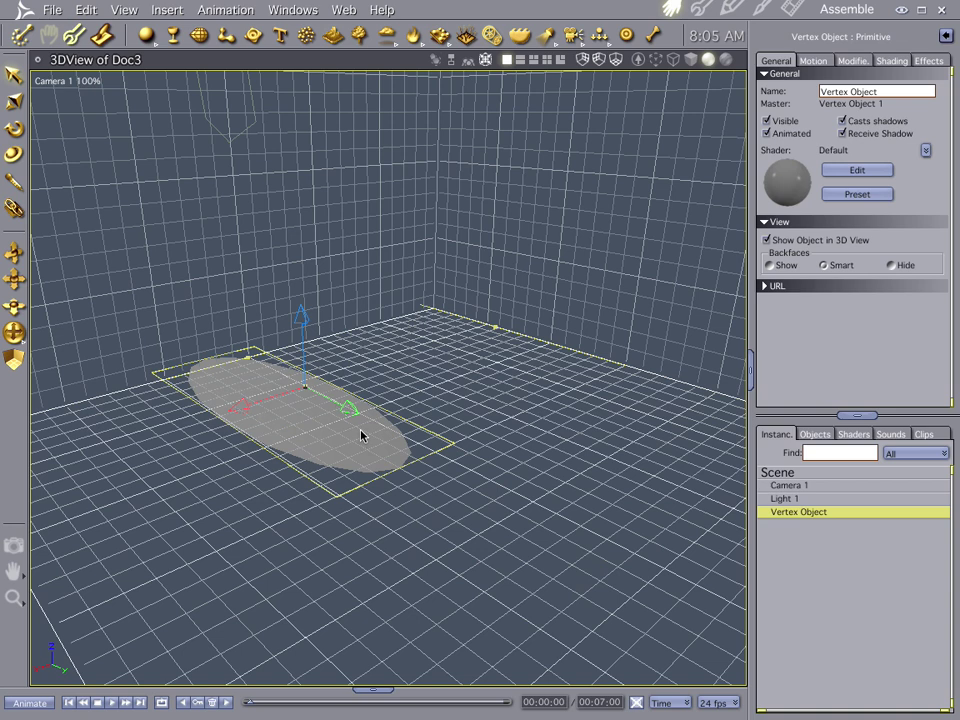
pyautogui.press('s')
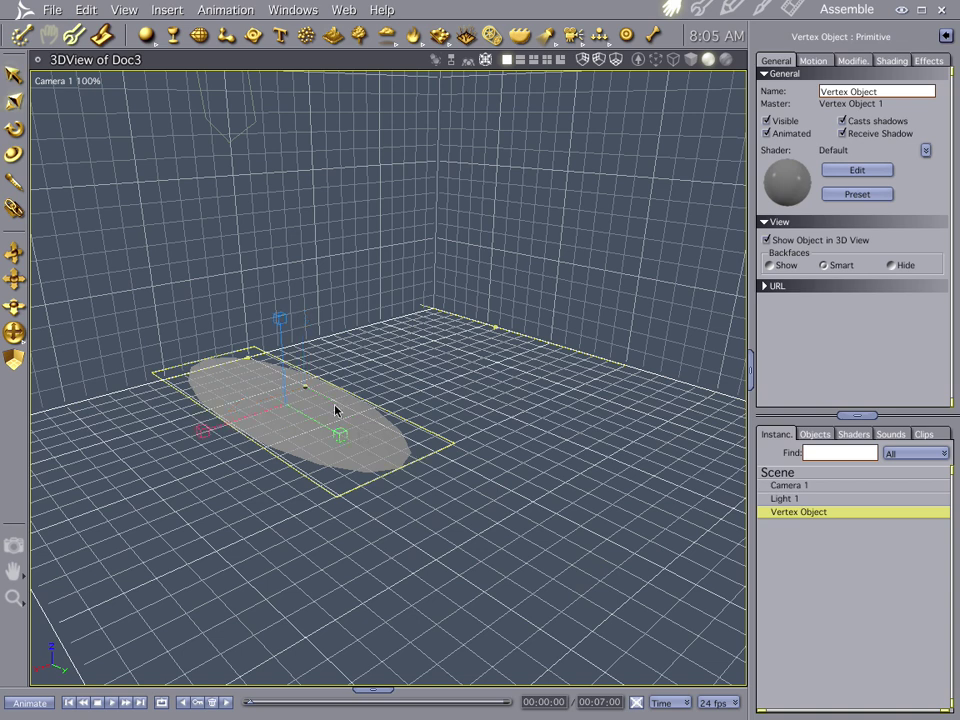
pyautogui.moveTo(342, 435); pyautogui.dragTo(321, 422)
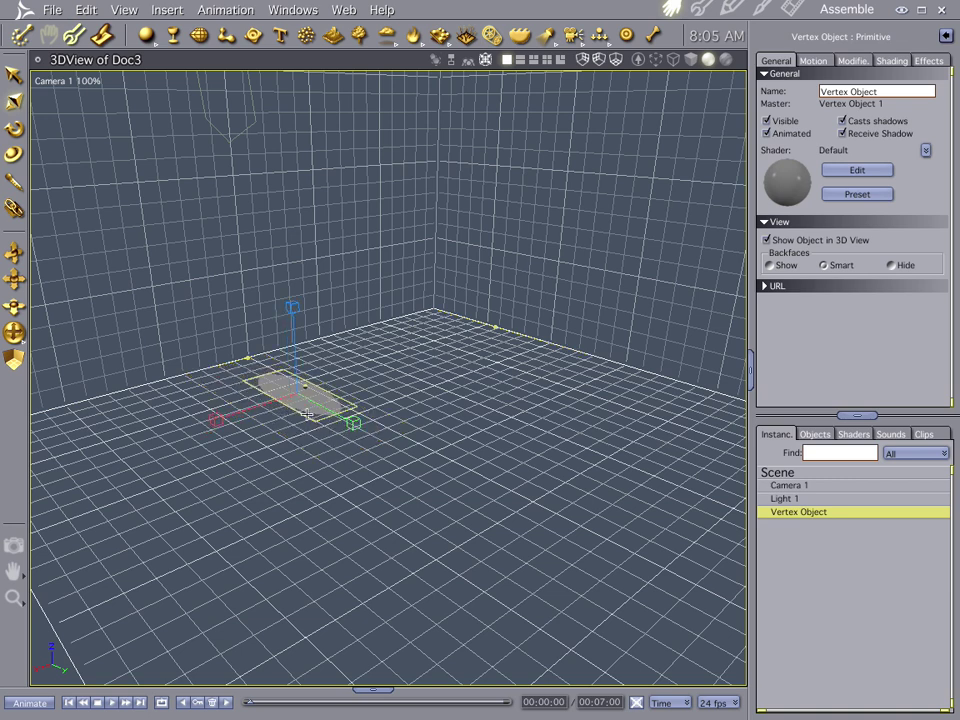
# Scale the ellipse's mesh globally to half its size in the vertex modeler and return to the assembled scene.
pyautogui.doubleClick(310, 414)
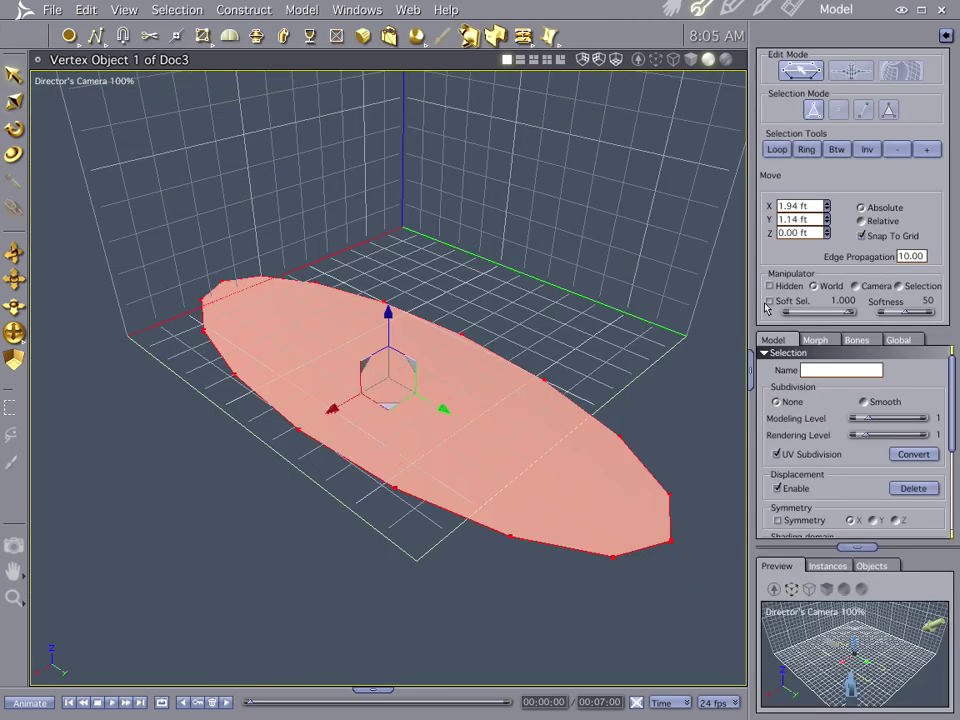
pyautogui.press('s')
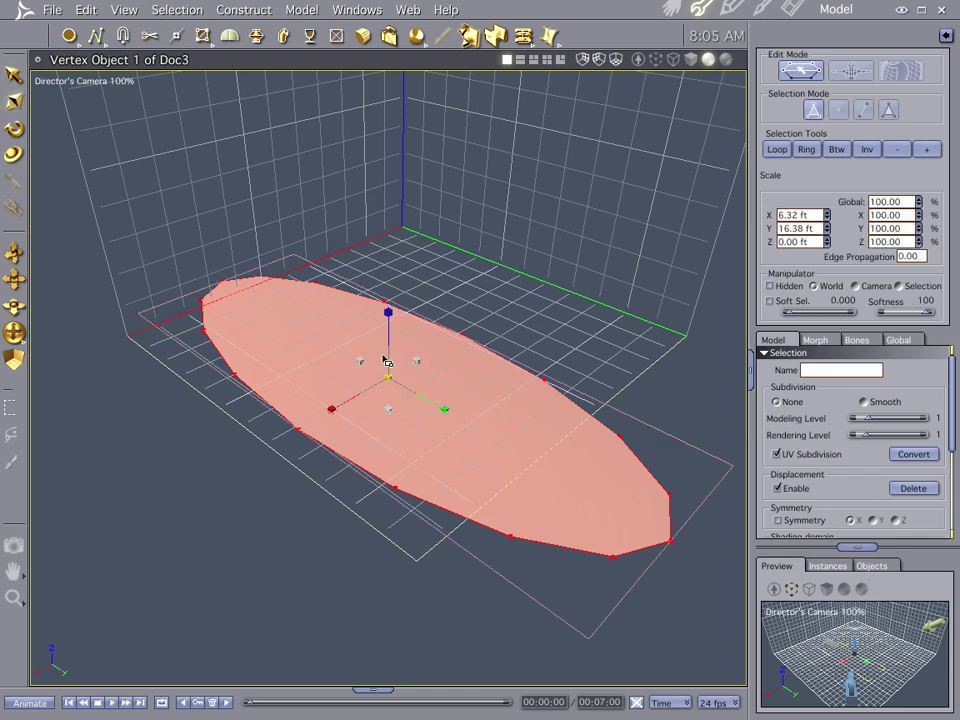
pyautogui.click(909, 201)
pyautogui.write('5')
pyautogui.press('Return')
pyautogui.click(668, 8)
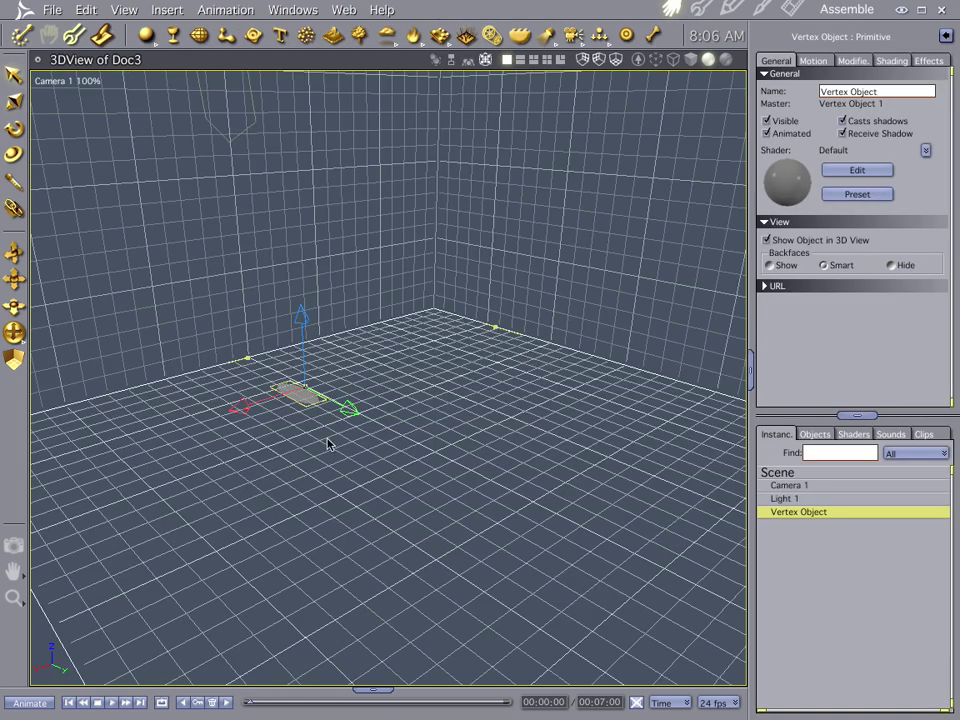
# Bring the hot point to the ellipse's center and move the ellipse along the Y axis to about -11.50 ft.
pyautogui.press('0')
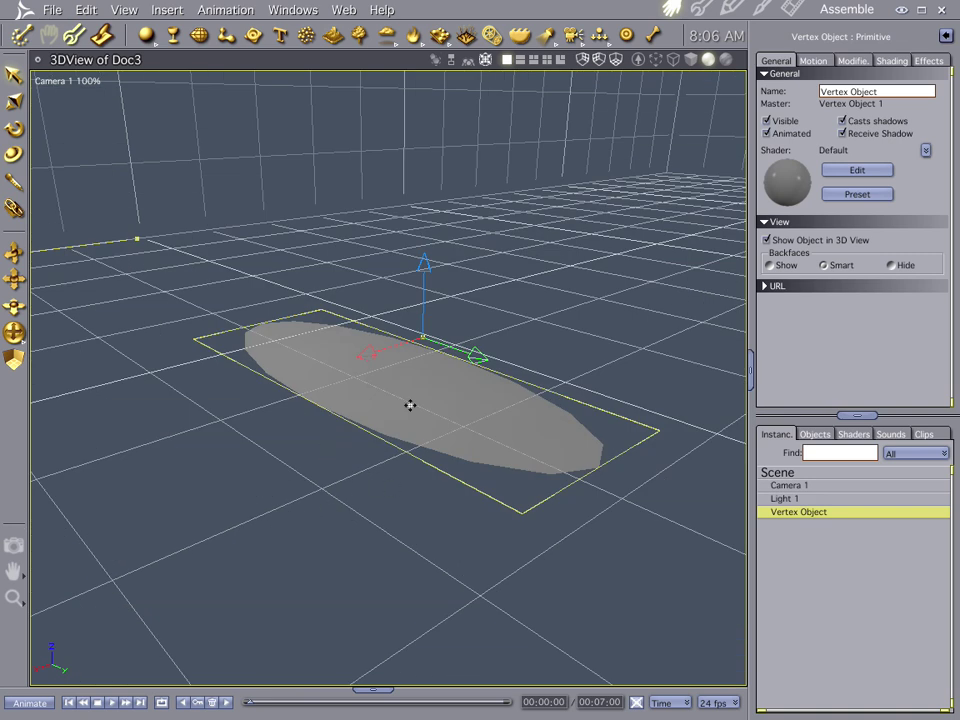
pyautogui.moveTo(410, 405); pyautogui.dragTo(413, 431, button='middle')
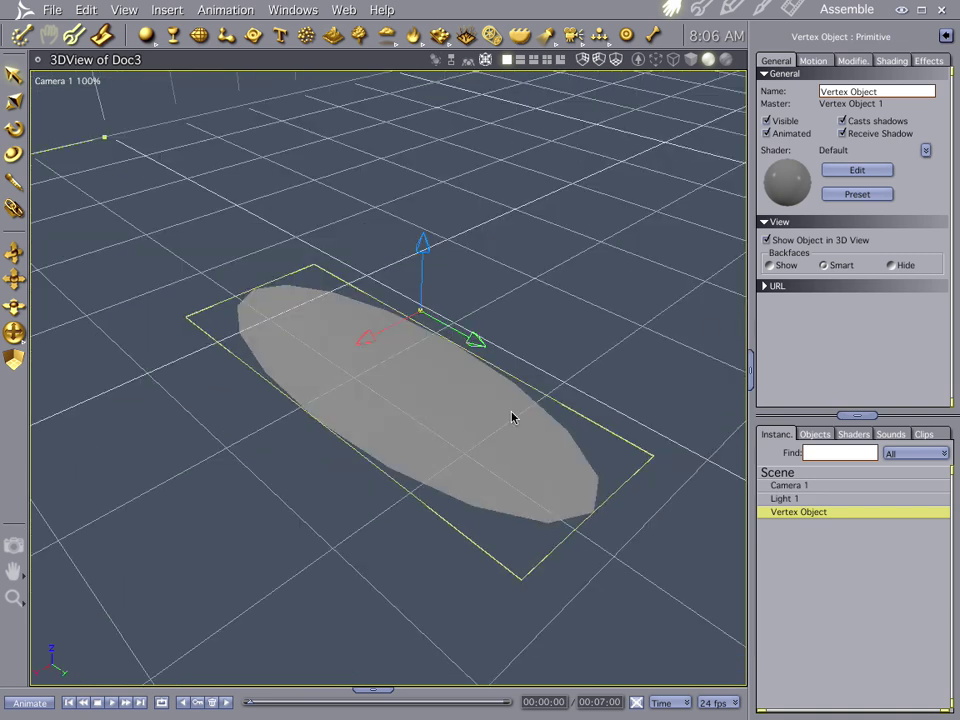
pyautogui.click(816, 61)
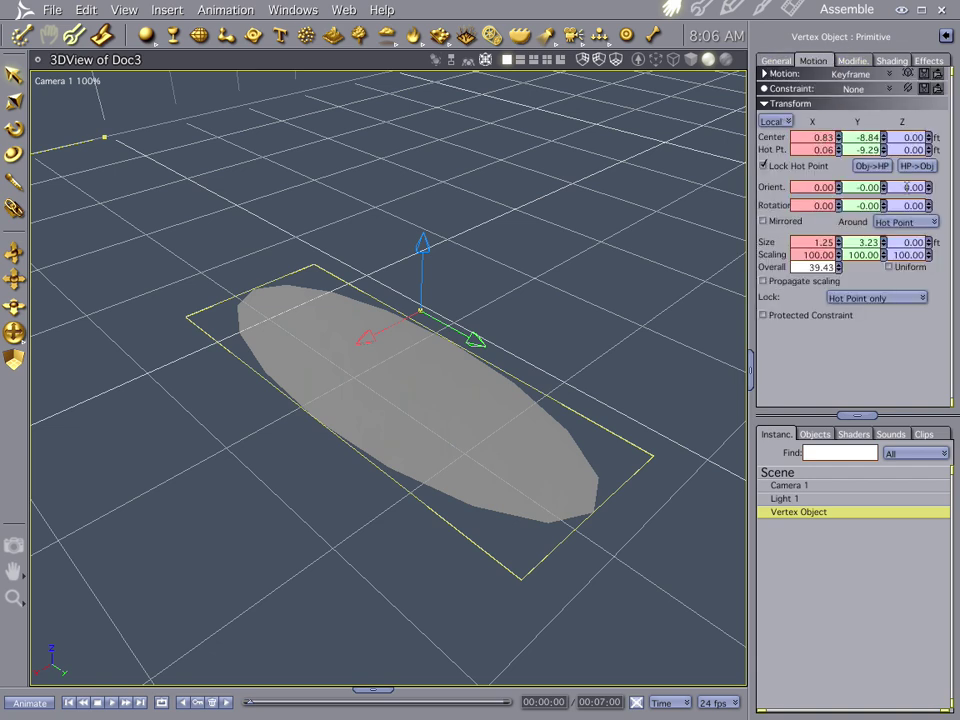
pyautogui.click(912, 167)
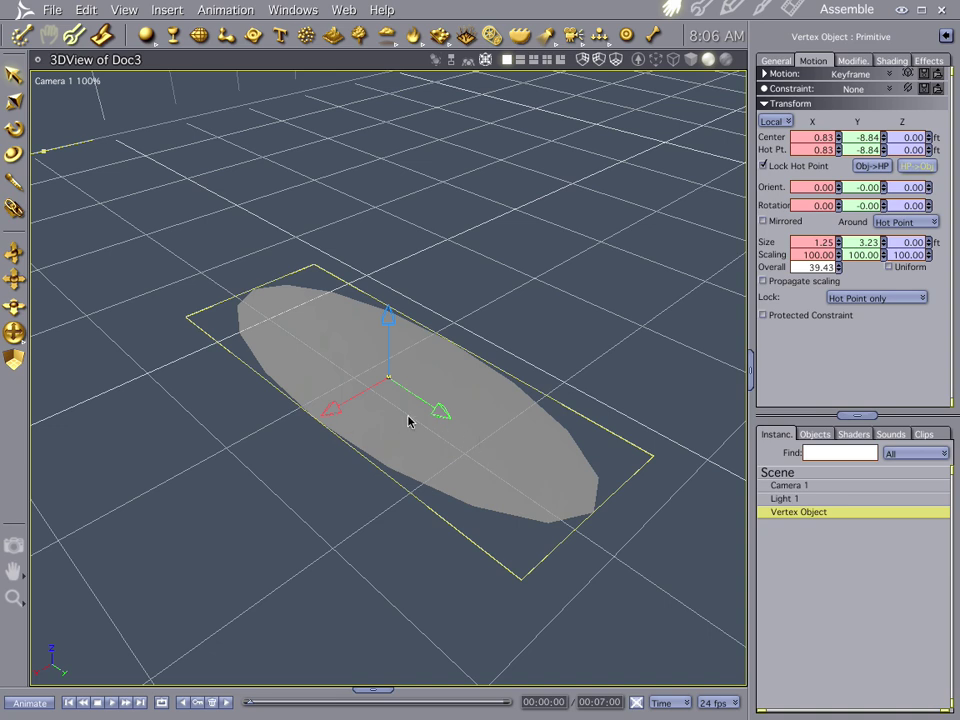
pyautogui.moveTo(441, 412); pyautogui.dragTo(285, 317)
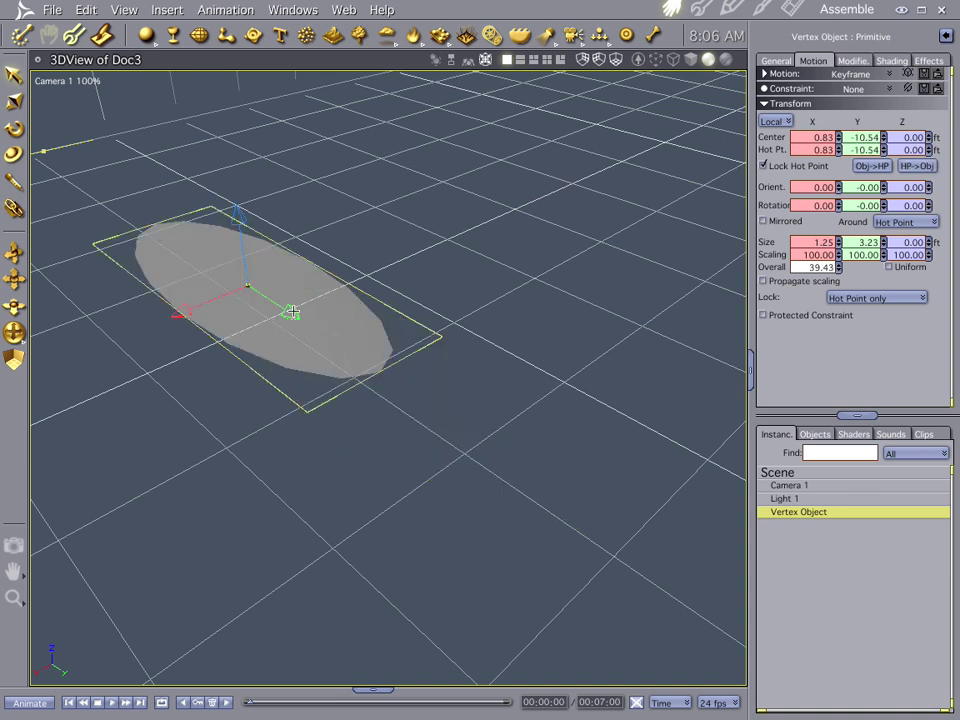
pyautogui.moveTo(228, 272); pyautogui.dragTo(225, 268)
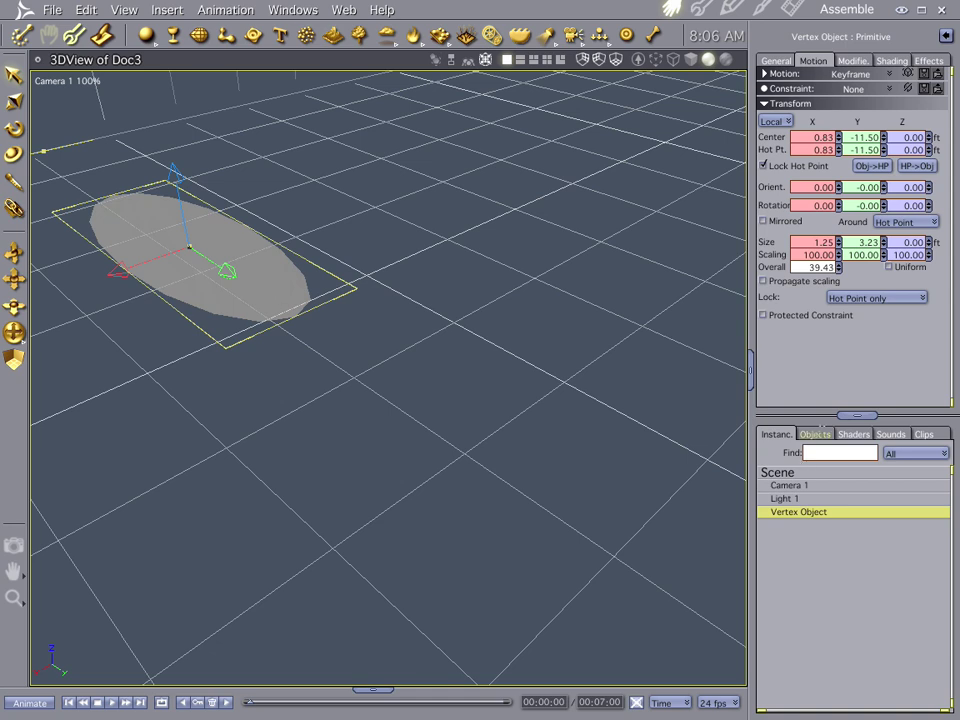
# Create a new master shader and open it for editing.
pyautogui.click(845, 433)
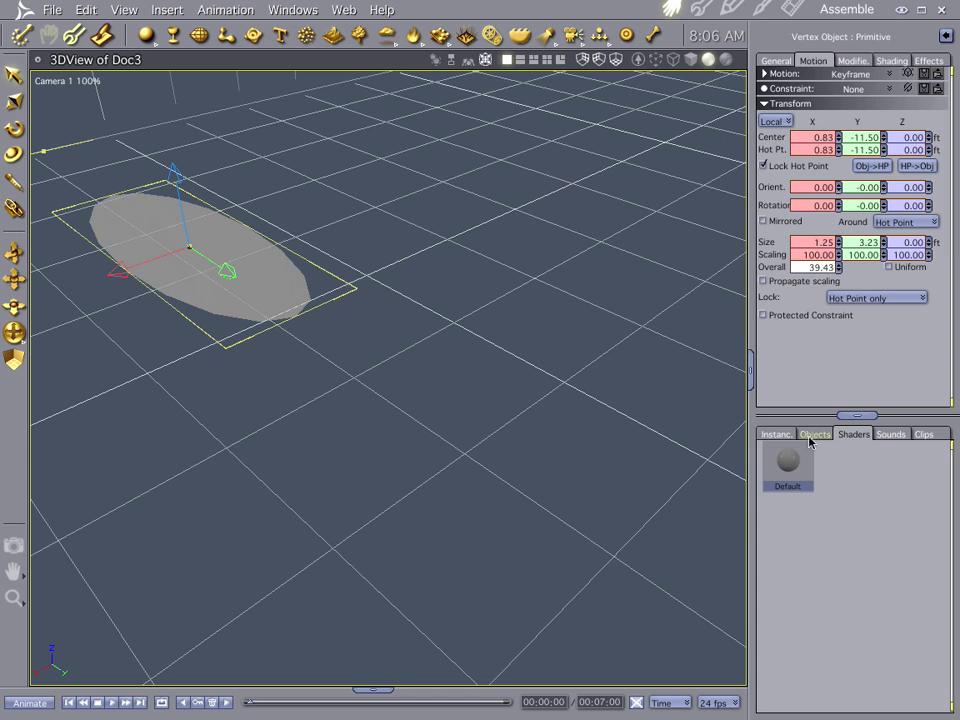
pyautogui.rightClick(850, 474)
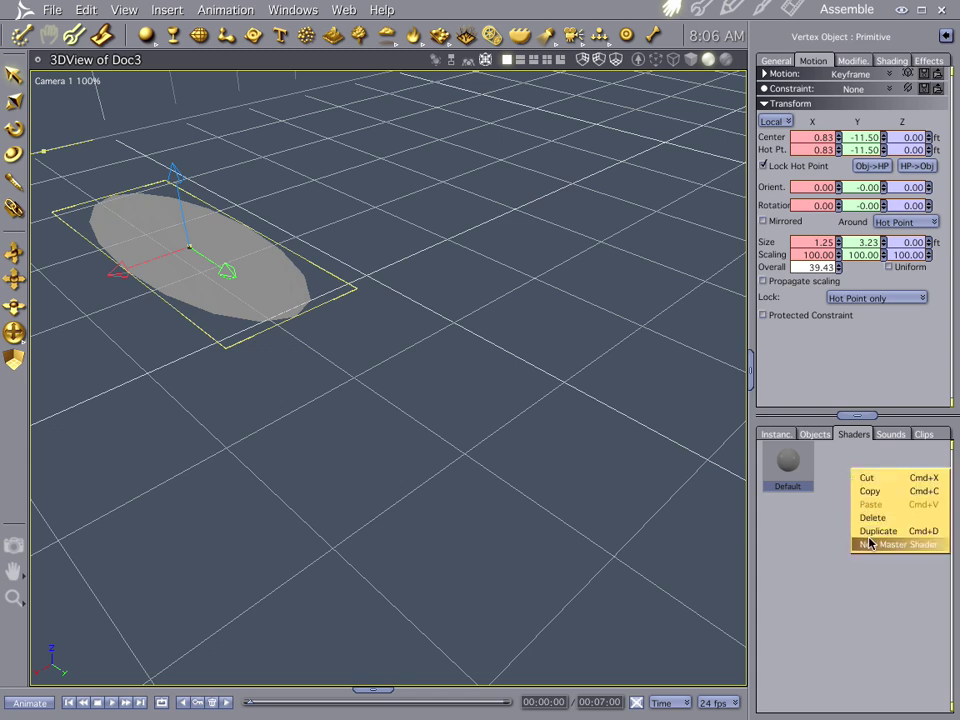
pyautogui.click(869, 544)
pyautogui.doubleClick(849, 467)
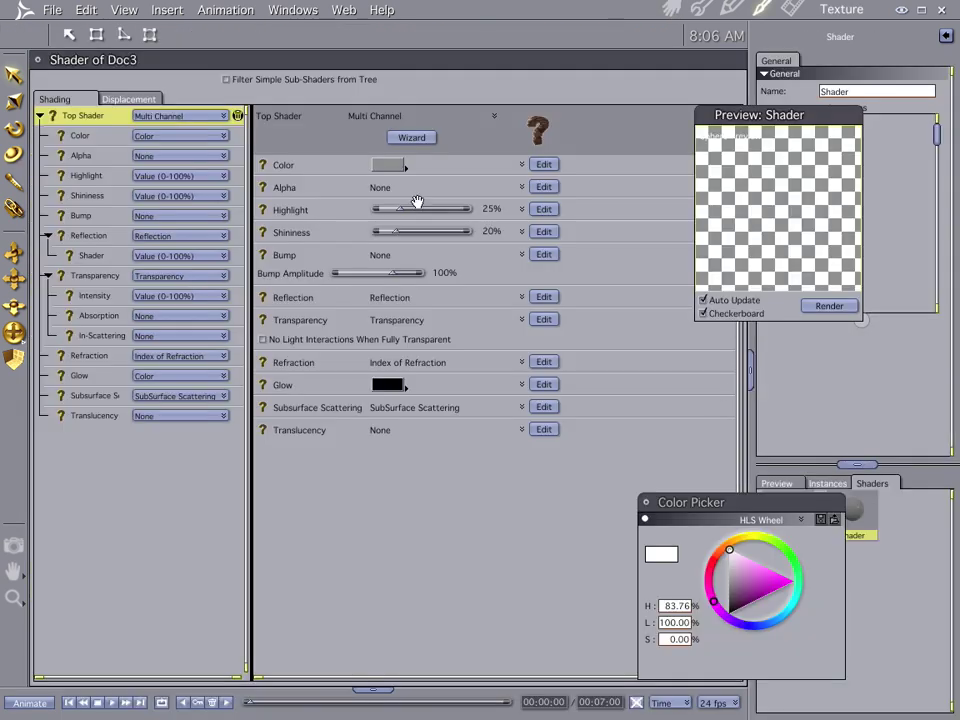
# Set the shader's Color channel to a pure magenta with hue 84.17%, lightness 50% and saturation 100%.
pyautogui.click(99, 138)
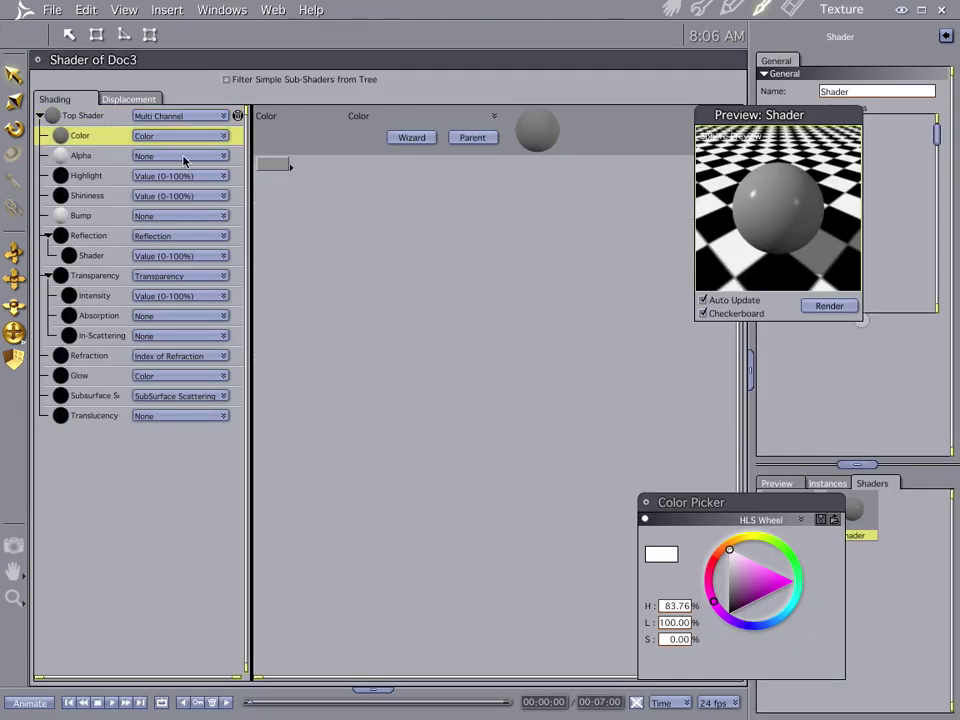
pyautogui.click(275, 164)
pyautogui.click(712, 600)
pyautogui.moveTo(778, 583); pyautogui.dragTo(808, 585)
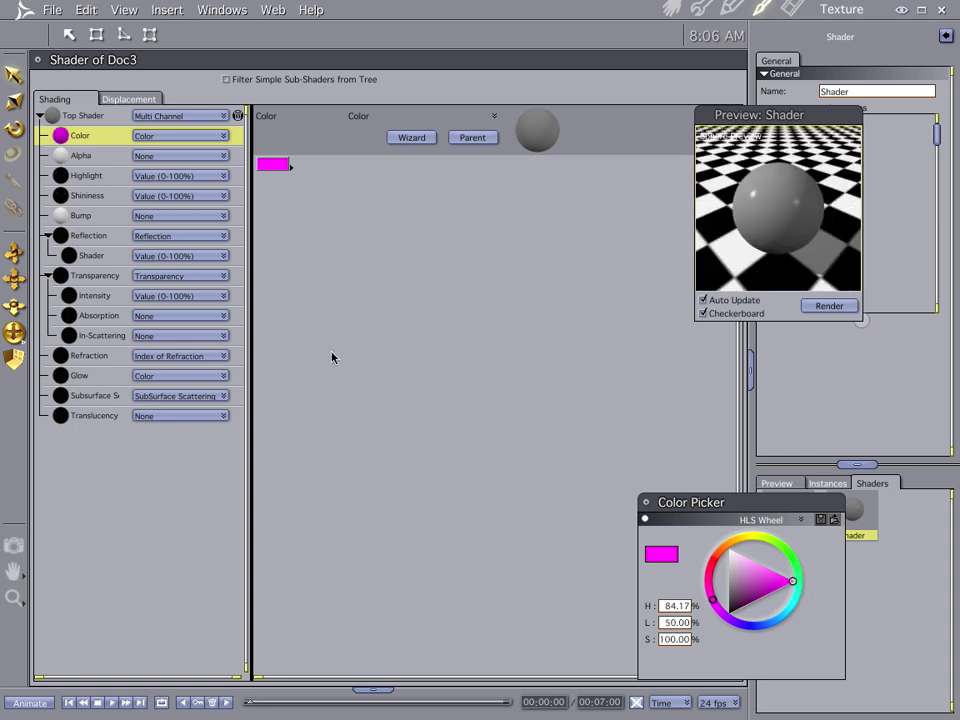
# Set the shader's Highlight and Shininess channels to None.
pyautogui.click(168, 176)
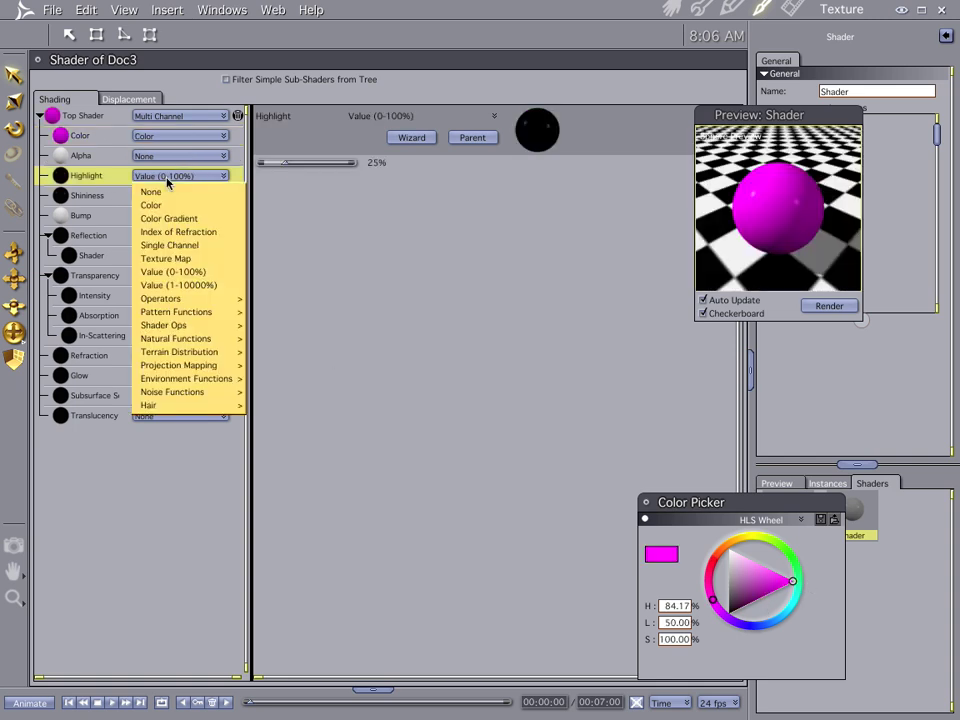
pyautogui.click(158, 191)
pyautogui.click(171, 196)
pyautogui.click(171, 214)
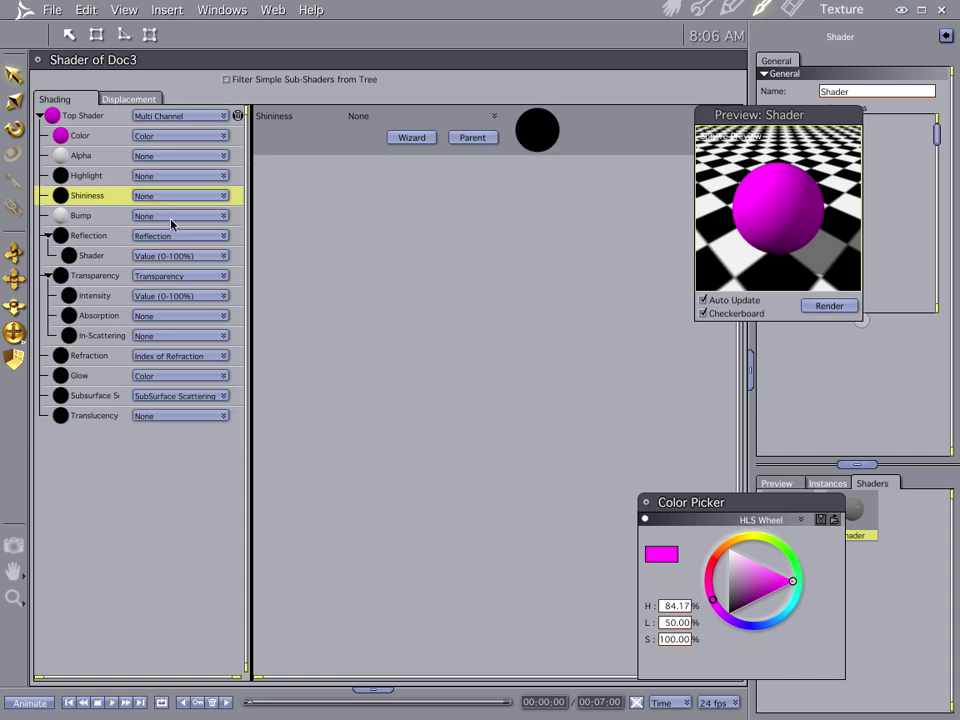
# Return to the assembled scene and apply the magenta shader to the ellipse.
pyautogui.click(670, 9)
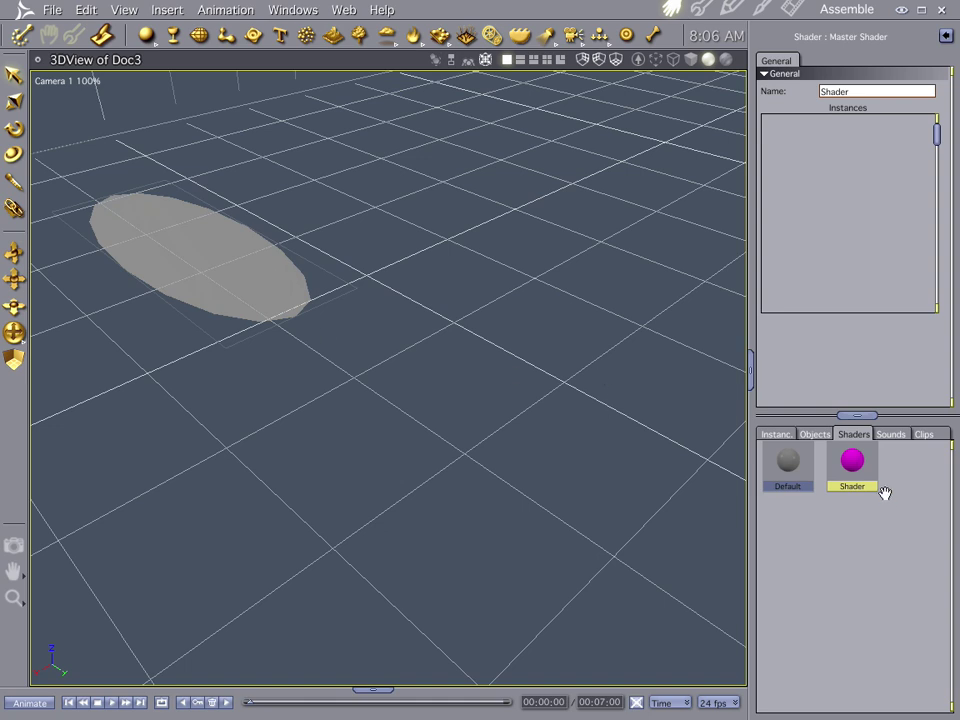
pyautogui.moveTo(851, 468); pyautogui.dragTo(206, 256)
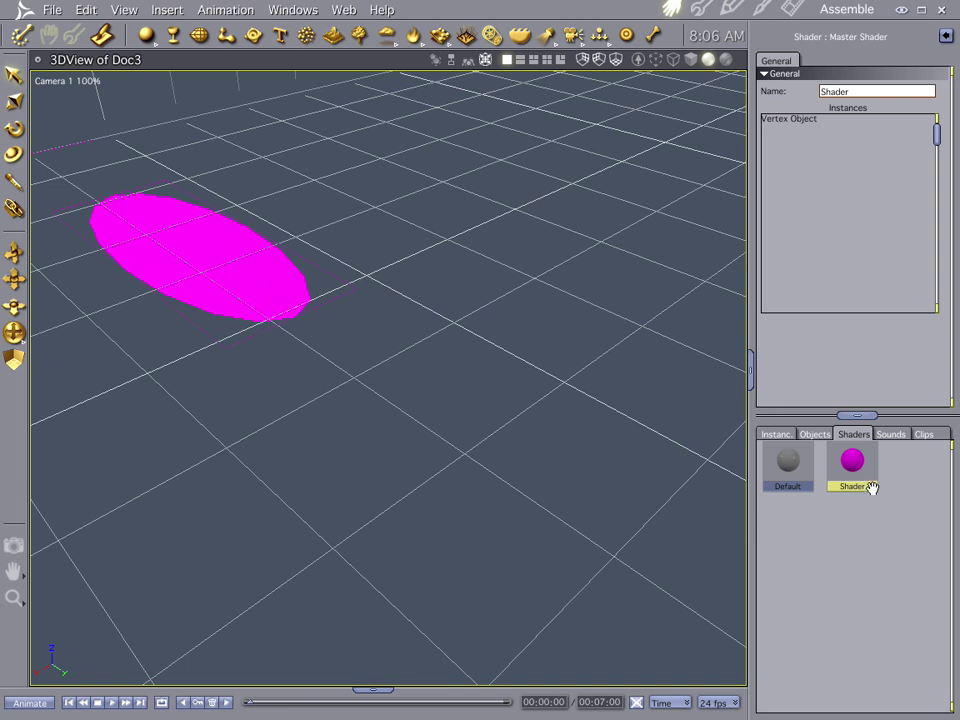
# Review the magenta shader's channels and duplicate it as a second master shader.
pyautogui.doubleClick(853, 465)
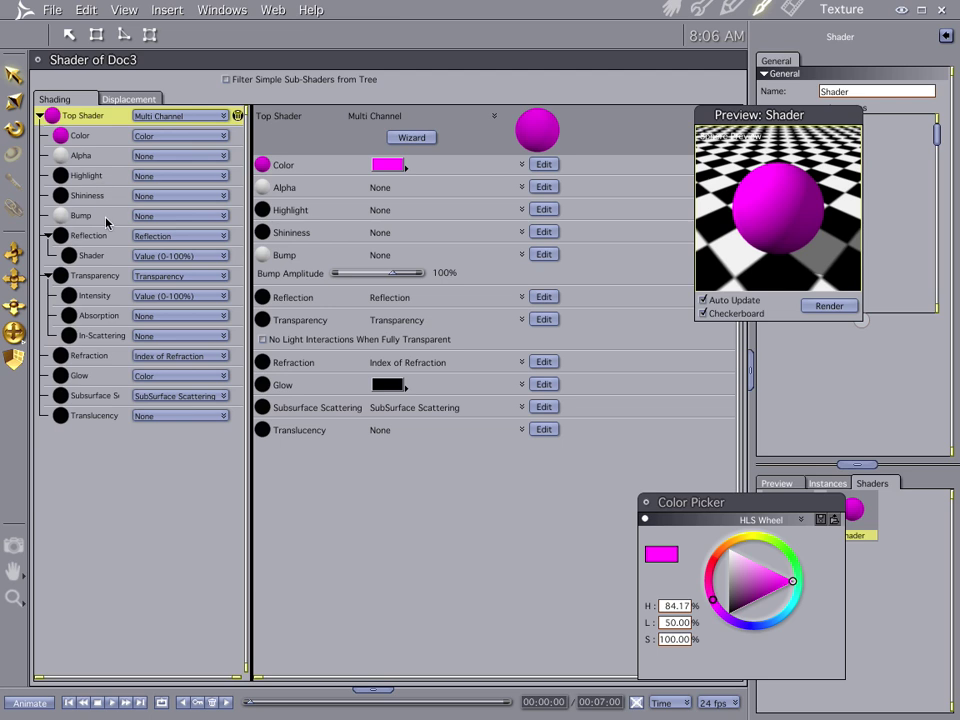
pyautogui.click(670, 9)
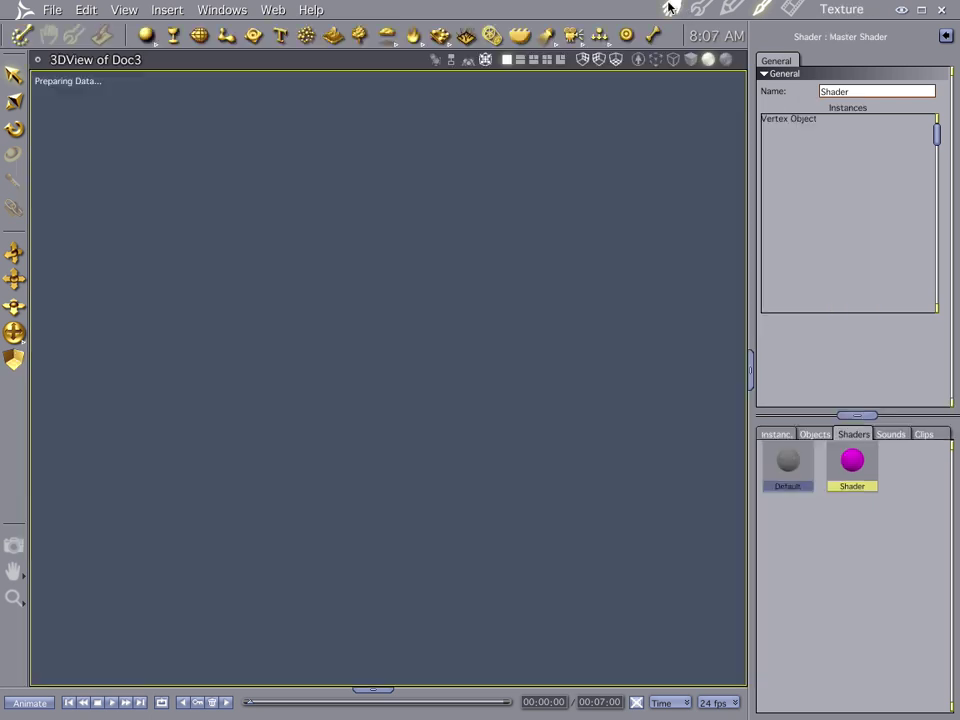
pyautogui.rightClick(854, 460)
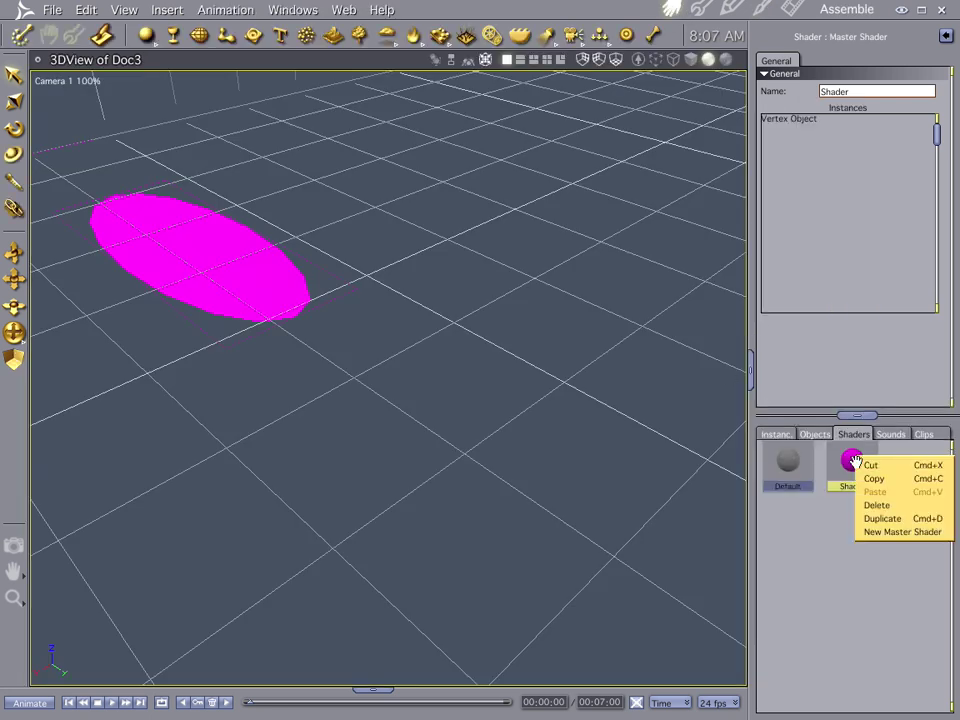
pyautogui.click(870, 519)
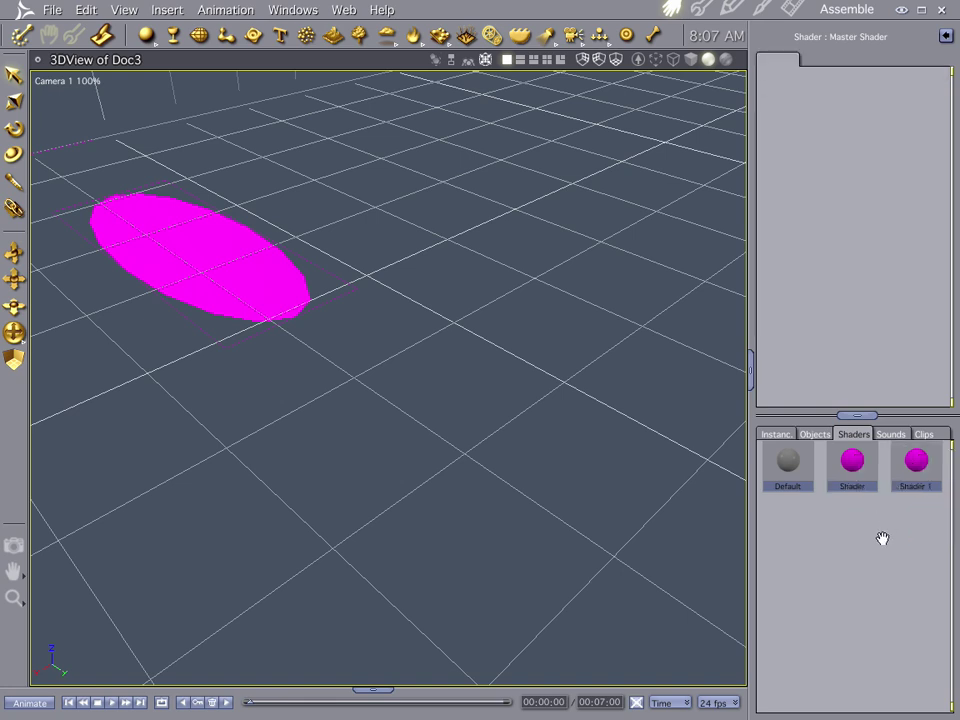
# Set the duplicated shader's Color channel to white with lightness 100% and saturation 0%, and return to the assembled scene.
pyautogui.click(917, 462)
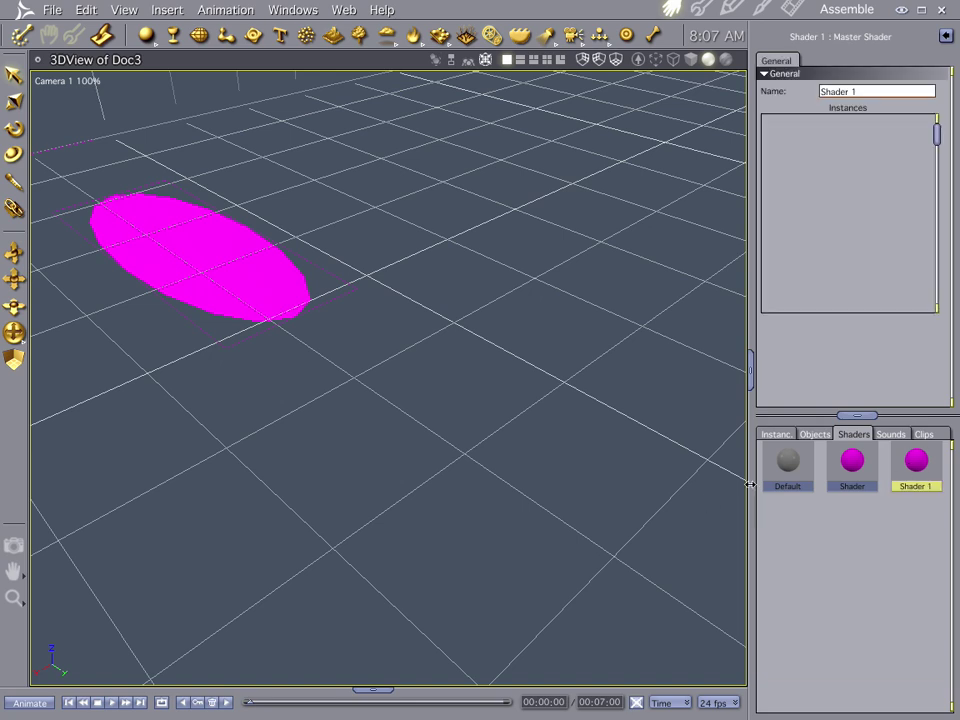
pyautogui.doubleClick(917, 462)
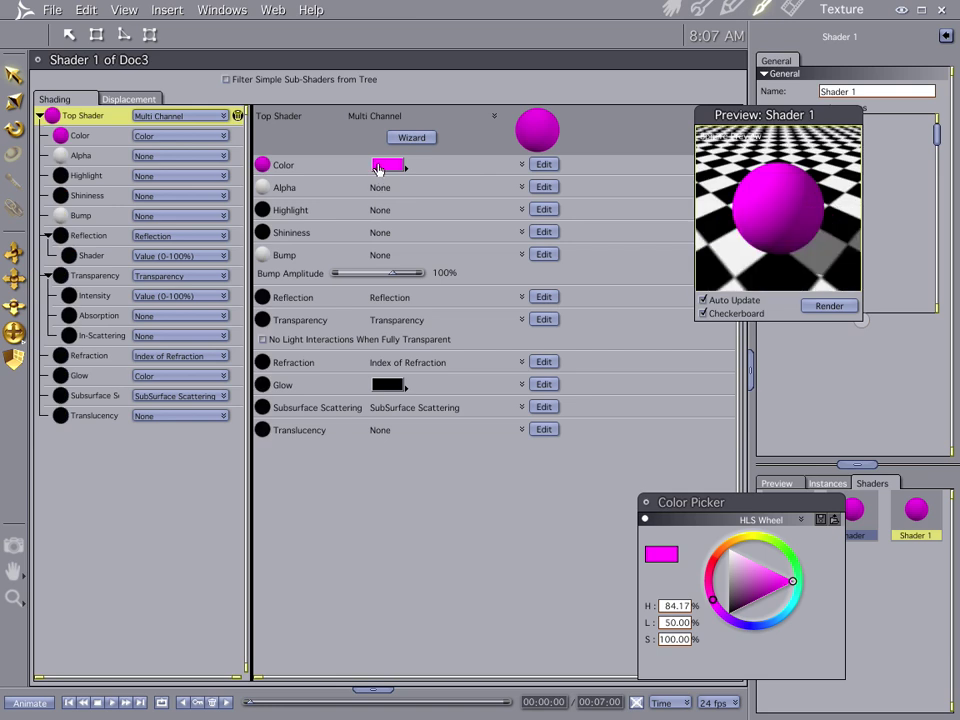
pyautogui.click(644, 518)
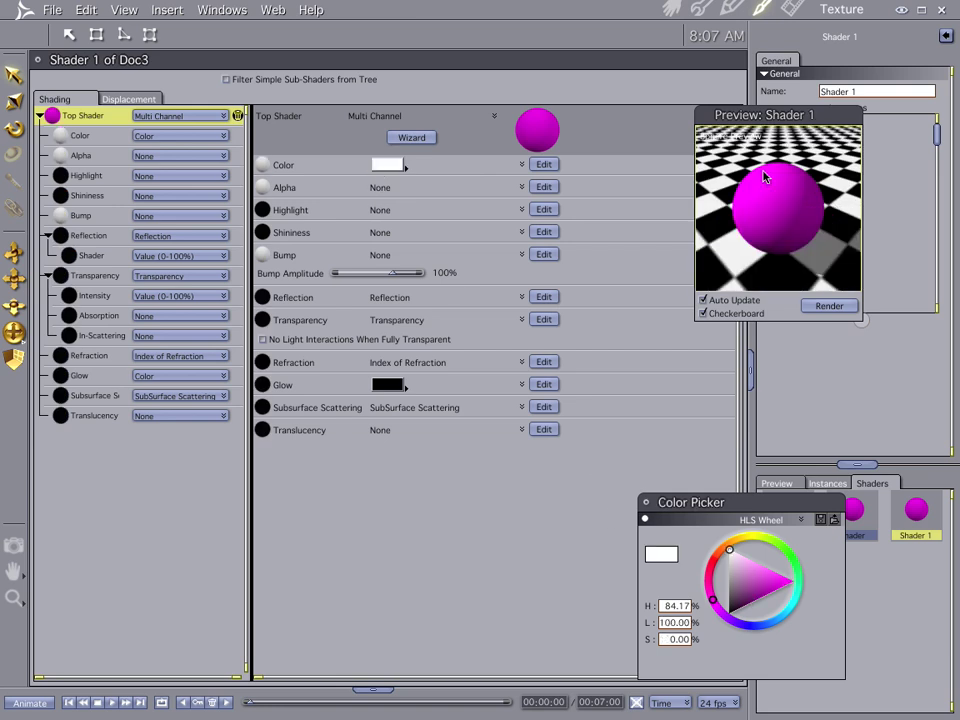
pyautogui.click(672, 9)
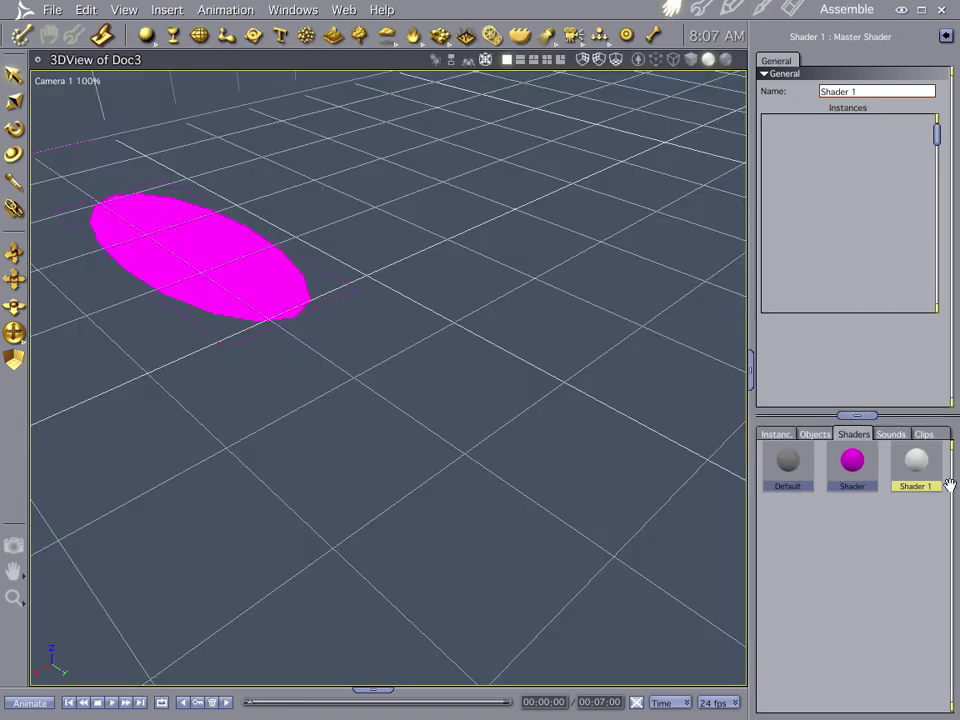
# Place a duplicate of the magenta ellipse at about X -1.33 ft and apply the white shader to it.
pyautogui.click(214, 292)
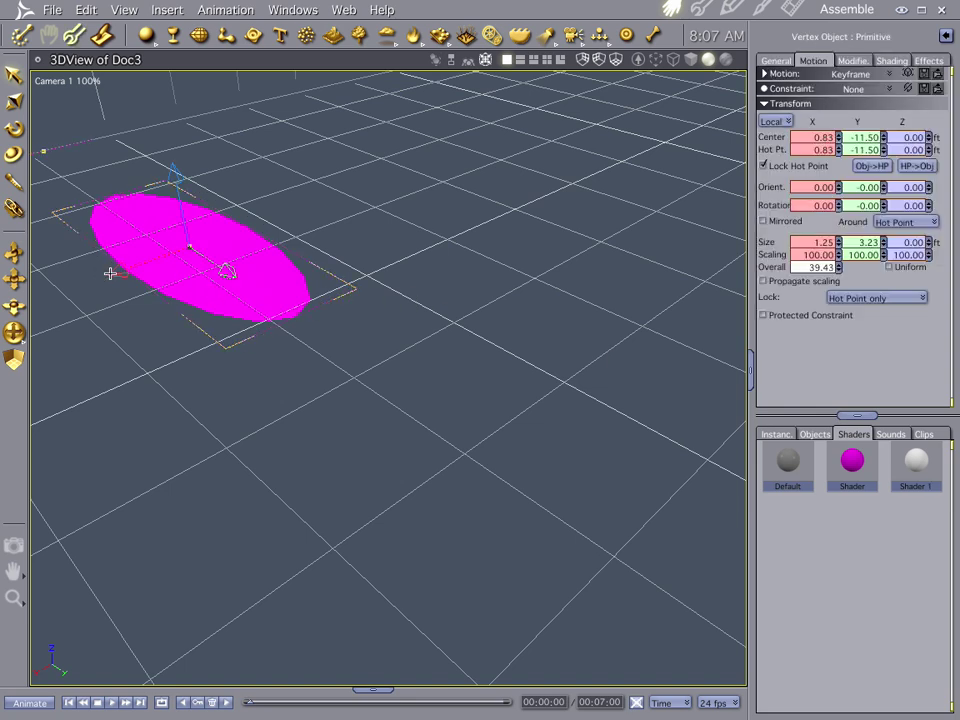
pyautogui.moveTo(118, 269); pyautogui.dragTo(327, 225)
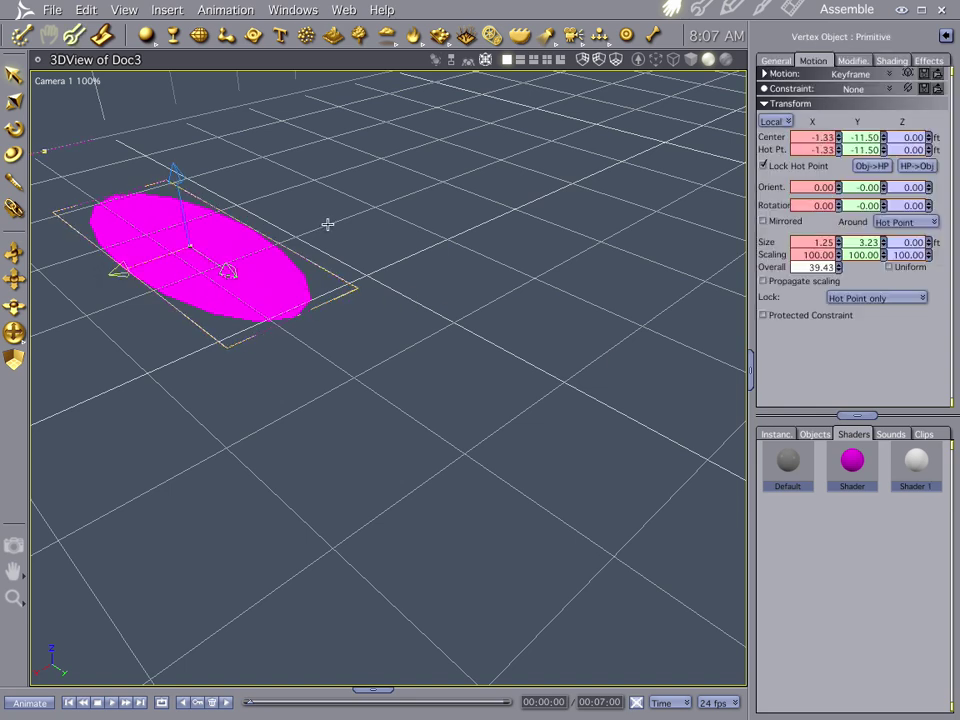
pyautogui.click(916, 460)
pyautogui.moveTo(530, 253); pyautogui.dragTo(418, 200)
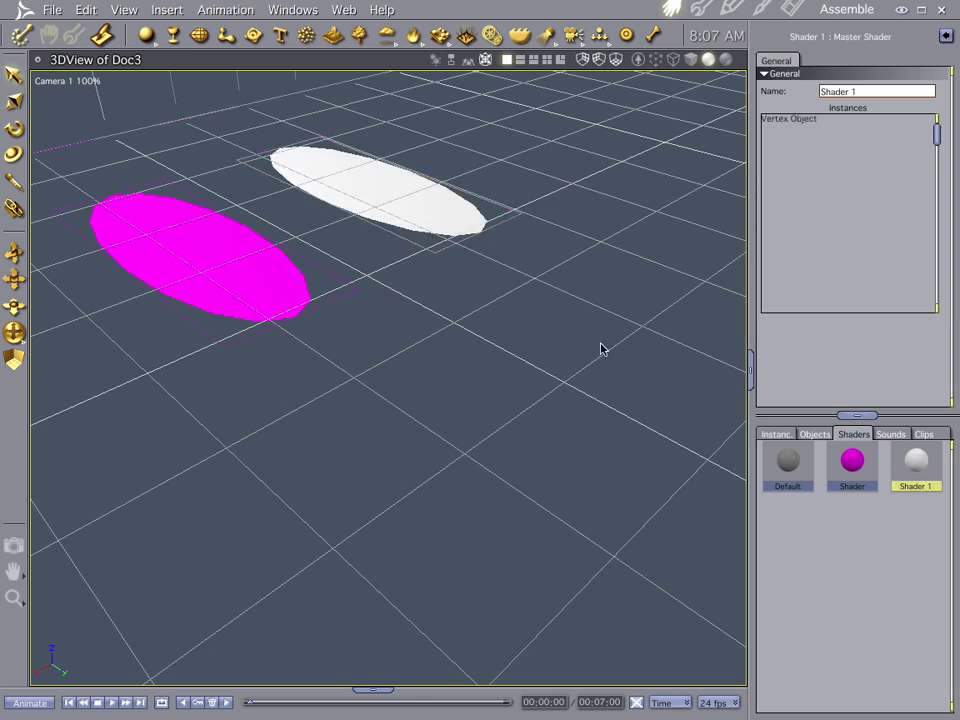
# Insert a sphere primitive into the scene and frame it in the 3D view.
pyautogui.click(214, 258)
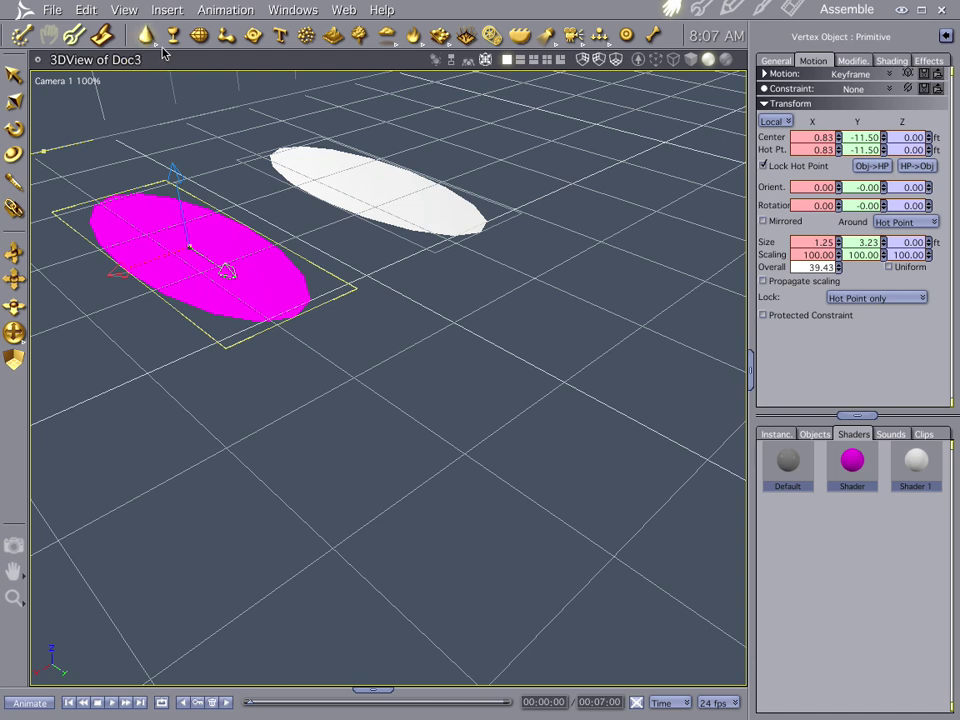
pyautogui.moveTo(150, 38); pyautogui.dragTo(146, 64)
pyautogui.click(387, 370)
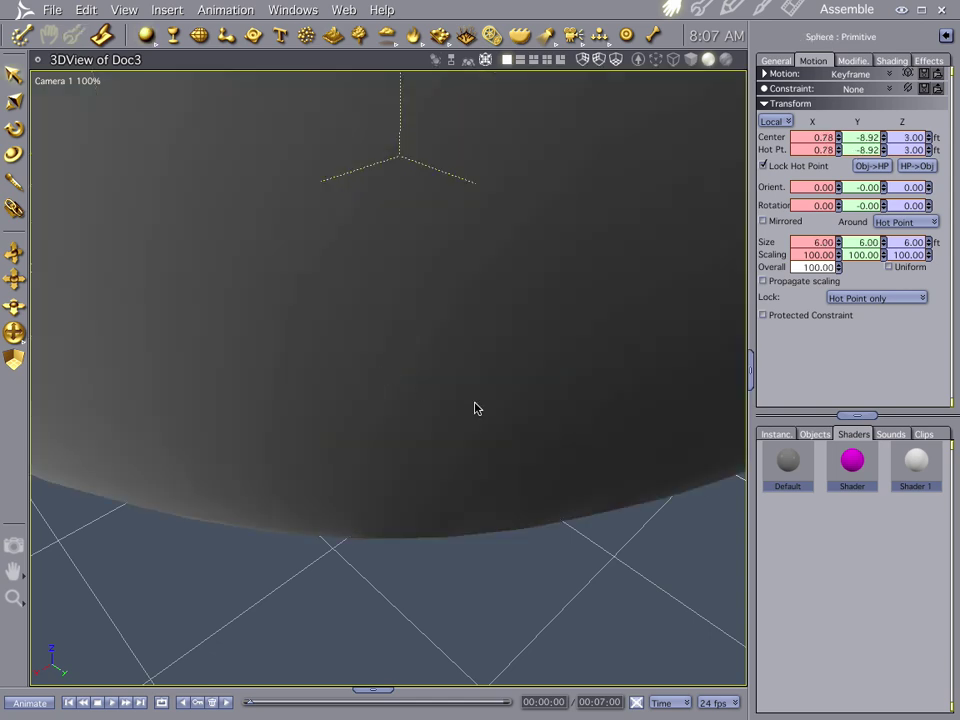
pyautogui.press('0')
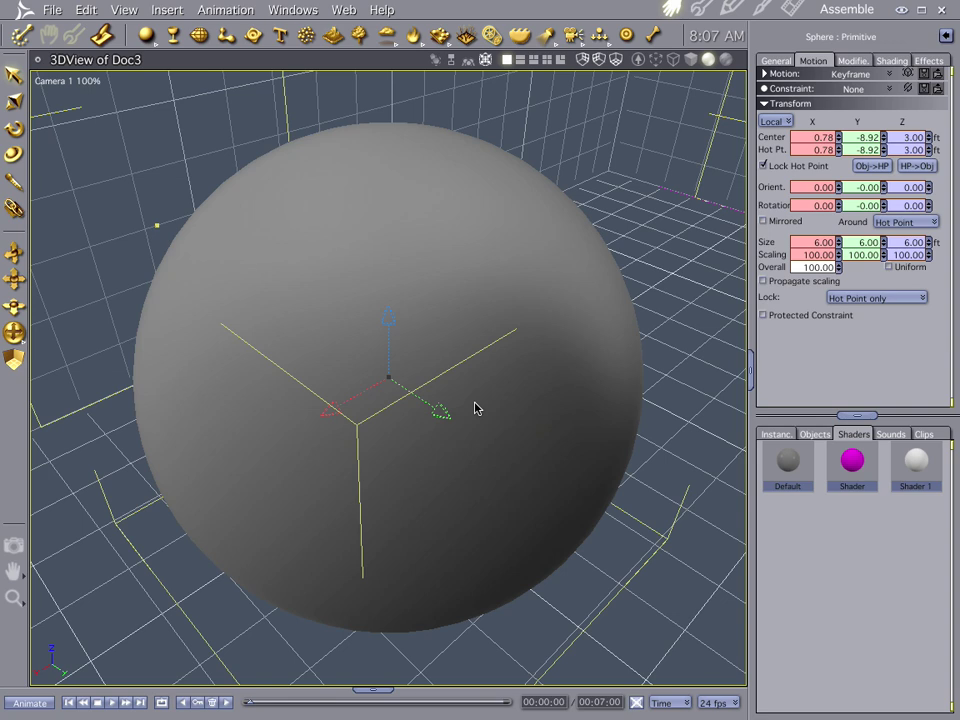
# Scale the sphere to about 0.91 by 0.91 by 0.46 ft and lower its center to about Z 1.42 ft.
pyautogui.moveTo(390, 300)
pyautogui.mouseDown()
pyautogui.moveTo(377, 358)
pyautogui.moveTo(396, 347)
pyautogui.moveTo(384, 334)
pyautogui.moveTo(384, 349)
pyautogui.moveTo(390, 307)
pyautogui.mouseUp()
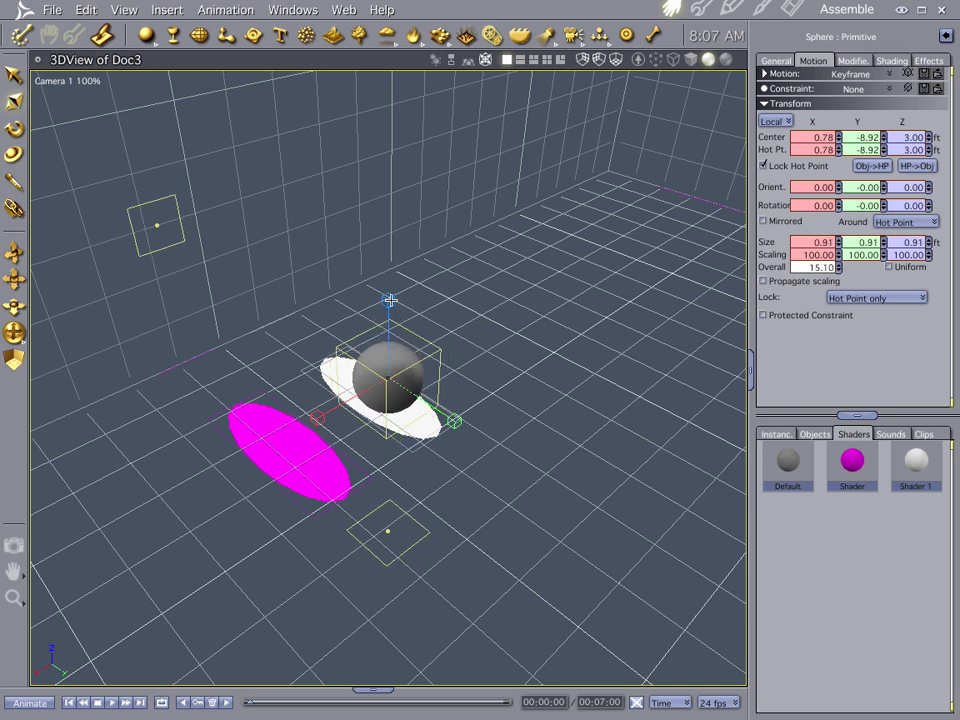
pyautogui.moveTo(390, 300); pyautogui.dragTo(388, 314)
pyautogui.moveTo(388, 300); pyautogui.dragTo(389, 295)
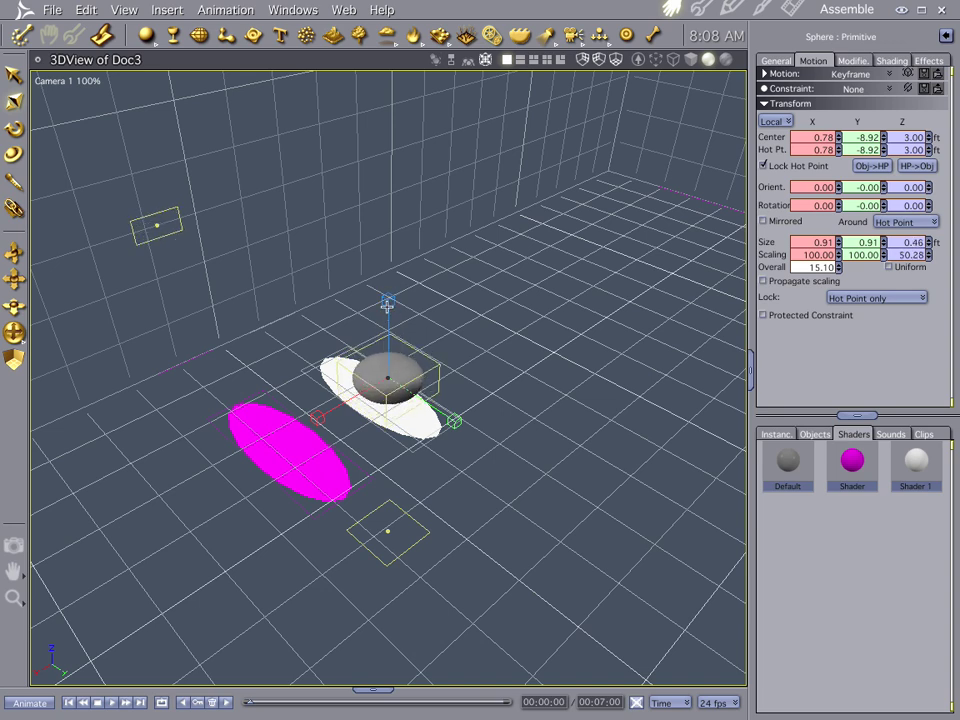
pyautogui.press('t')
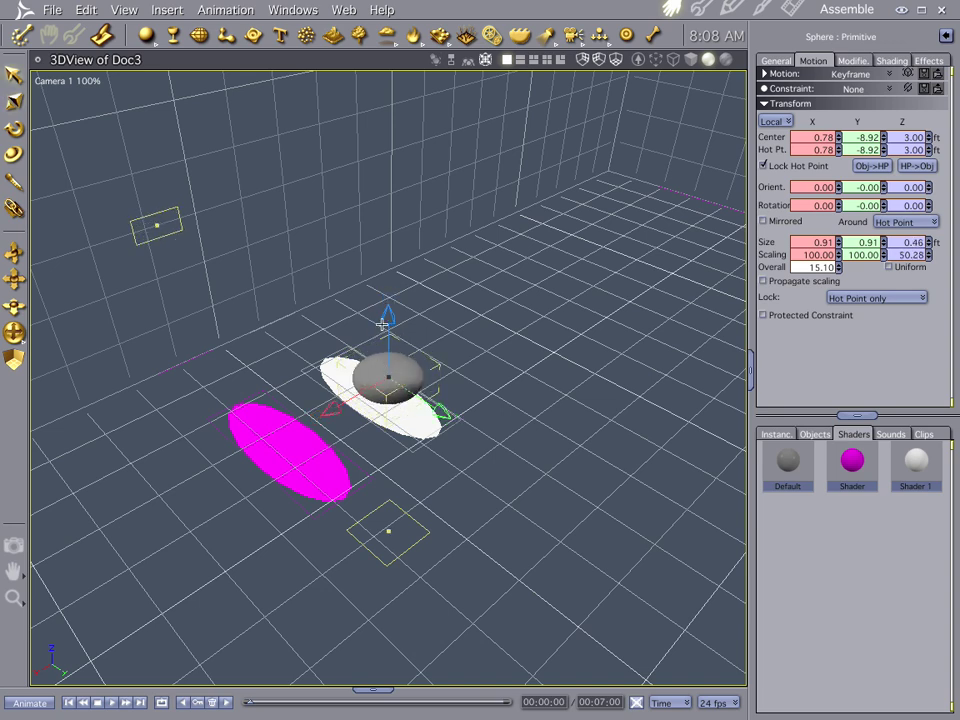
pyautogui.moveTo(388, 317); pyautogui.dragTo(387, 425)
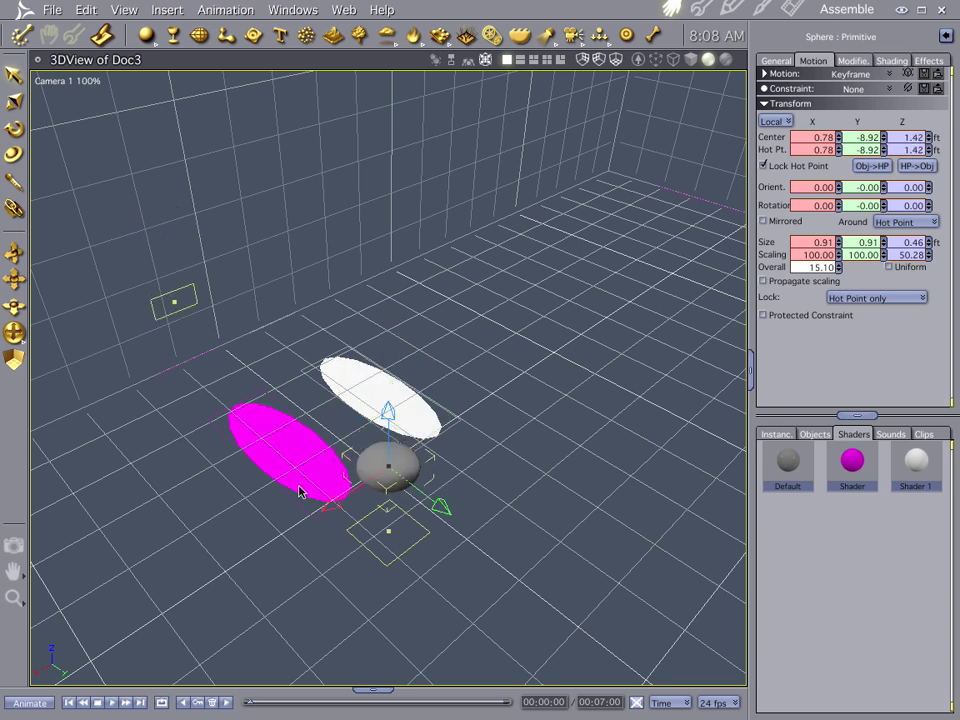
# Align the magenta ellipse and the sphere at their hot points on all three axes.
pyautogui.keyDown('shift'); pyautogui.click(285, 439); pyautogui.keyUp('shift')
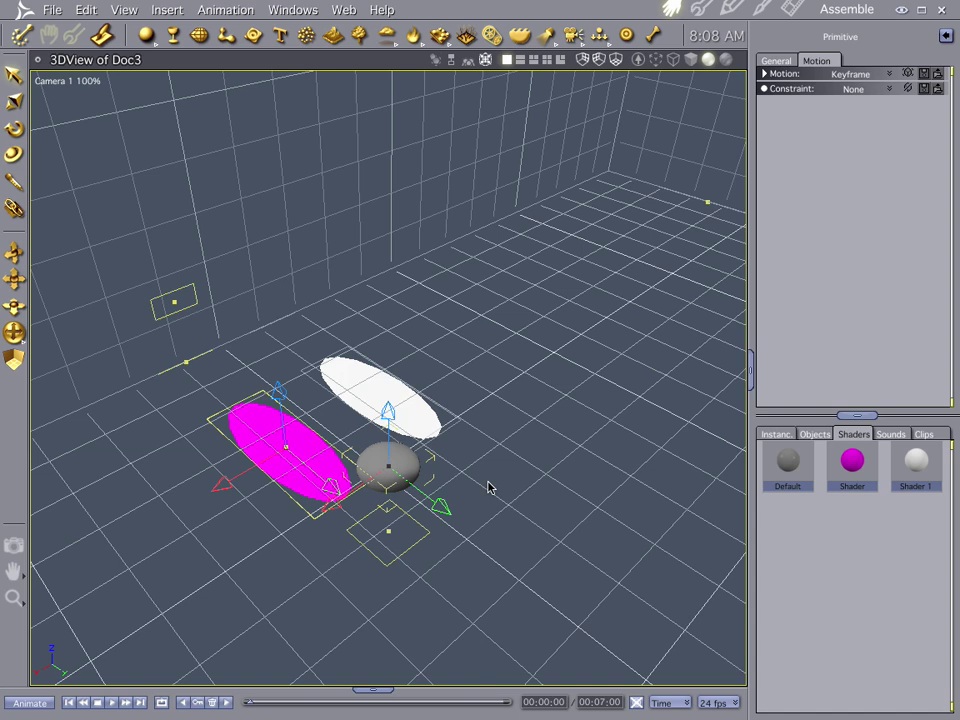
pyautogui.hotkey('ctrl', 'k')
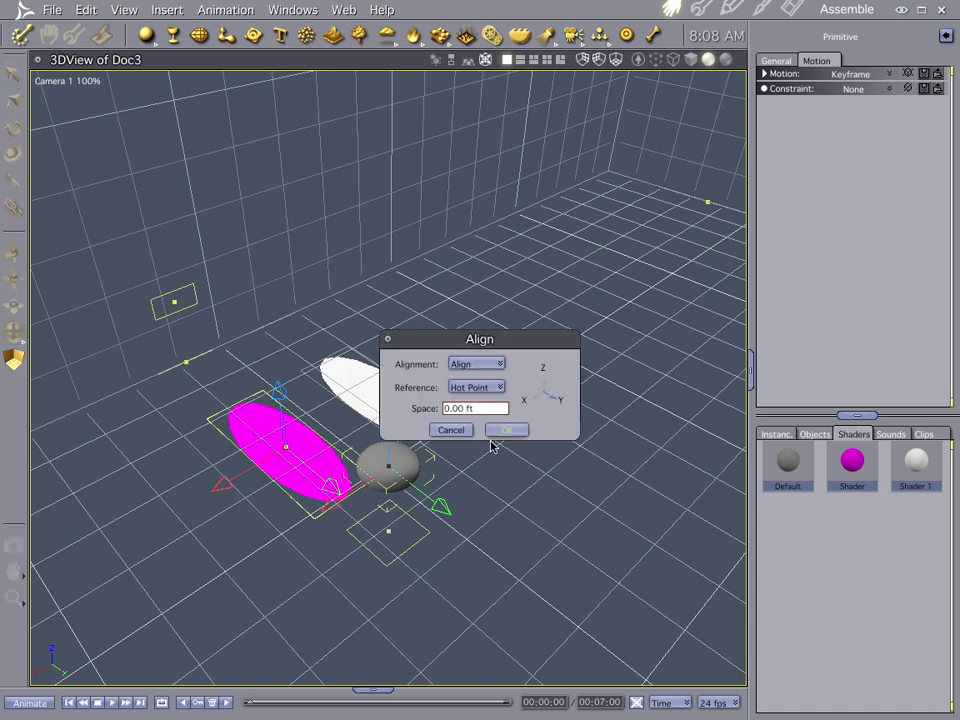
pyautogui.click(540, 396)
pyautogui.click(510, 429)
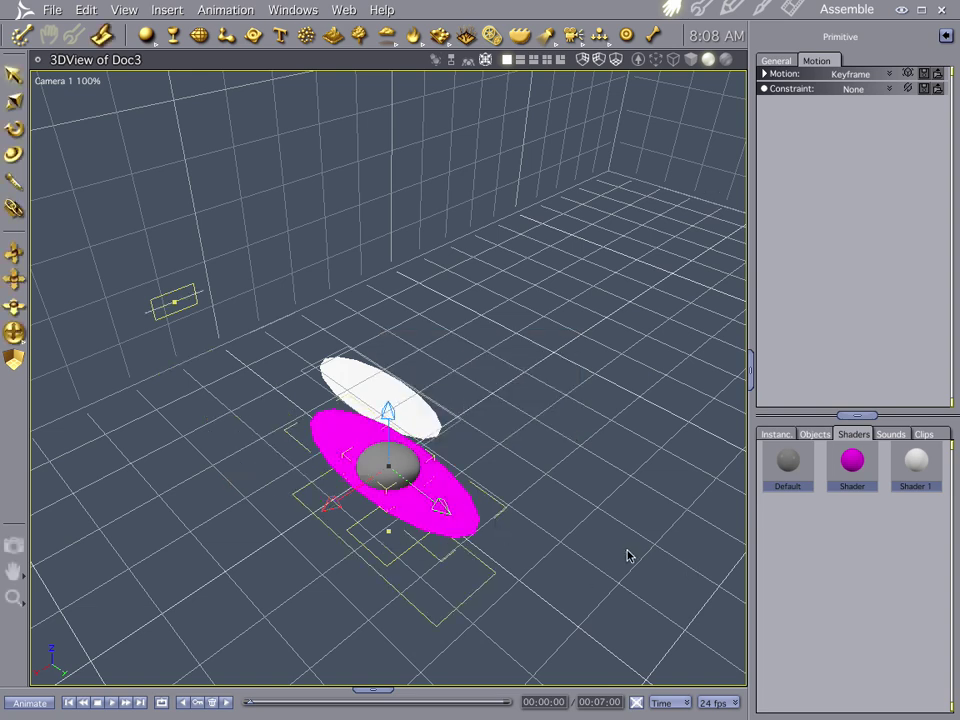
# Slide the magenta ellipse along Y to about -10.43 ft so its tip meets the sphere.
pyautogui.click(497, 558)
pyautogui.click(445, 510)
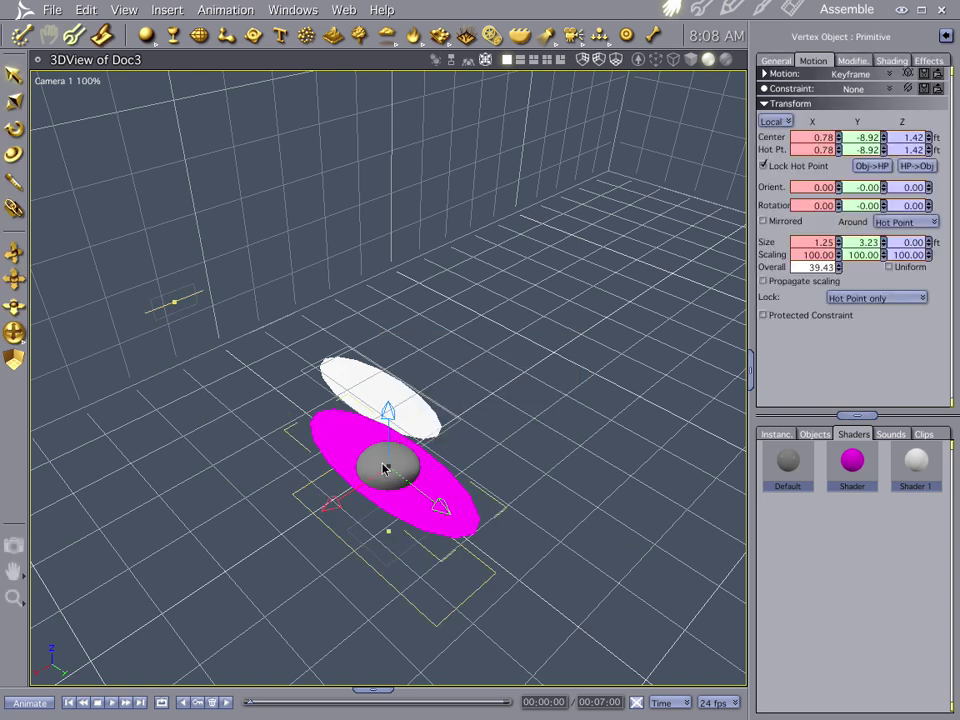
pyautogui.moveTo(441, 509); pyautogui.dragTo(368, 449)
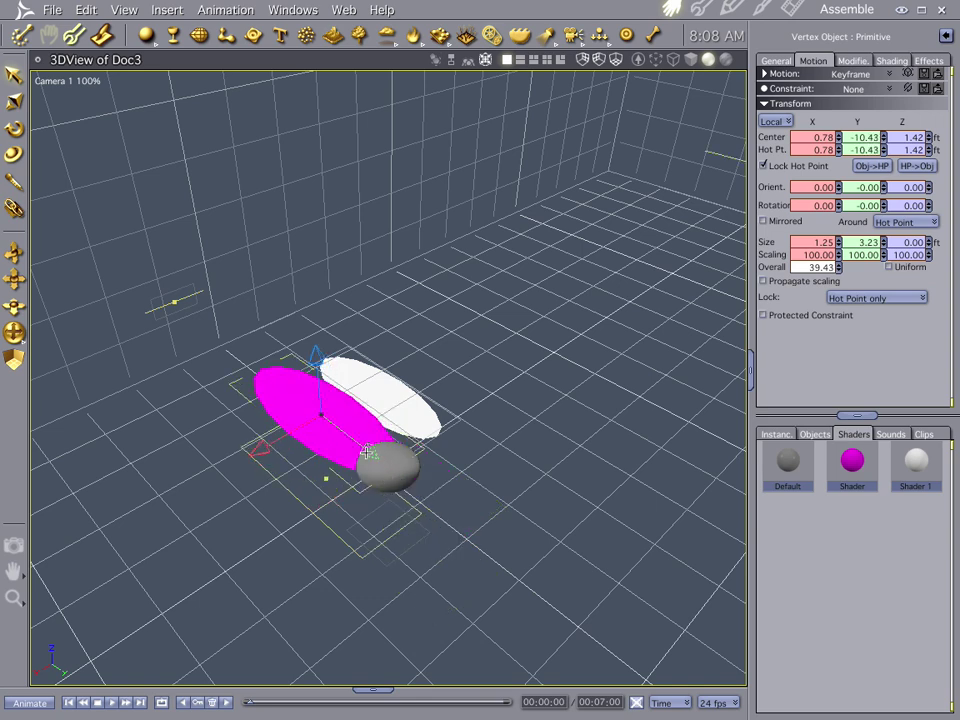
# Move the magenta ellipse's hot point to the sphere's center at about Y -8.96 ft.
pyautogui.keyDown('ctrl'); pyautogui.keyDown('alt'); pyautogui.moveTo(486, 527); pyautogui.dragTo(510, 528); pyautogui.keyUp('alt'); pyautogui.keyUp('ctrl')
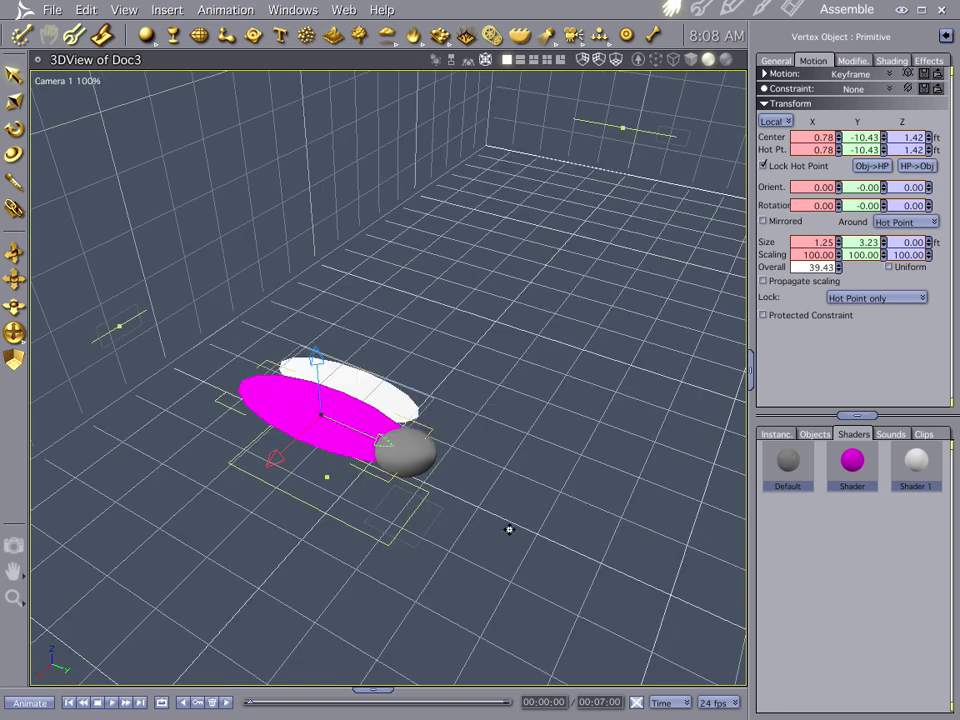
pyautogui.keyDown('ctrl'); pyautogui.keyDown('alt'); pyautogui.moveTo(541, 488); pyautogui.dragTo(540, 487); pyautogui.keyUp('alt'); pyautogui.keyUp('ctrl')
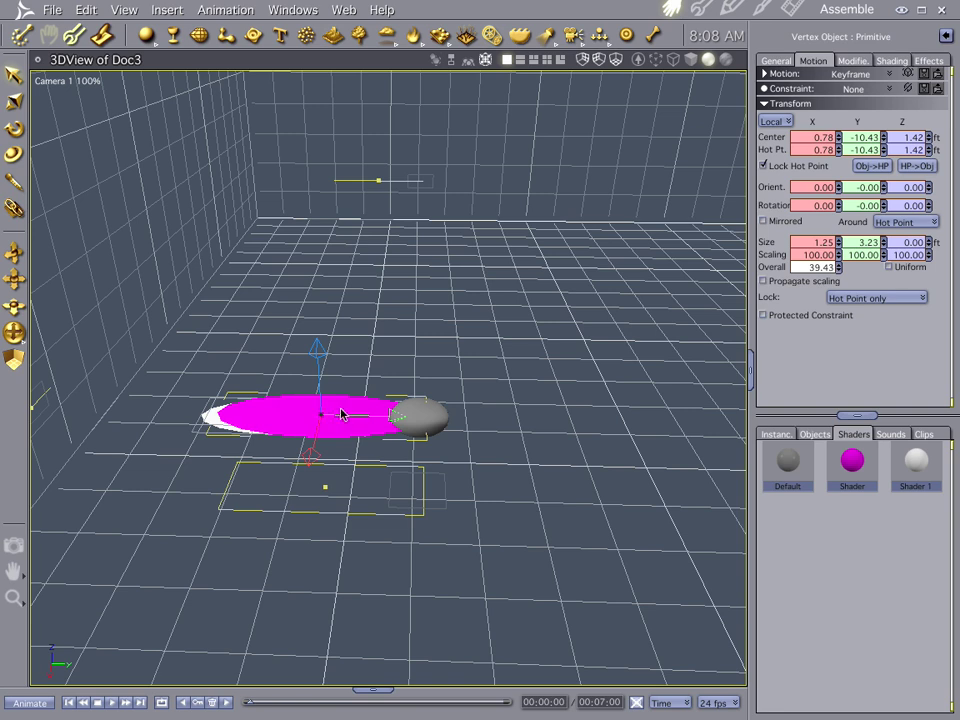
pyautogui.moveTo(397, 415); pyautogui.dragTo(492, 418)
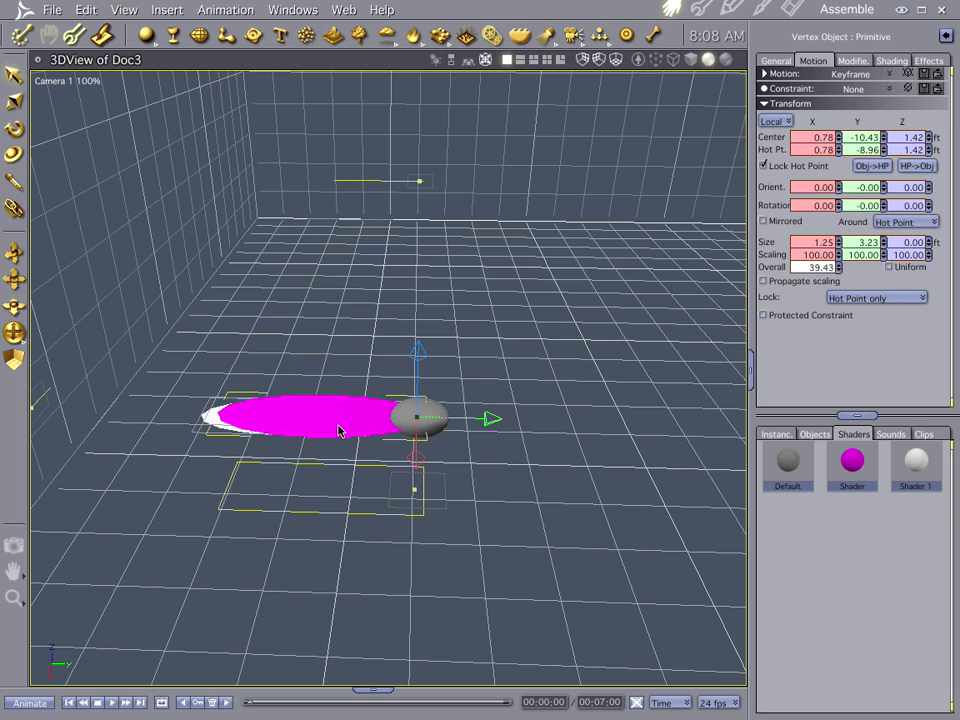
# Duplicate the magenta ellipse and rotate the copy about -37.46 degrees around Z at the hot point.
pyautogui.moveTo(504, 482); pyautogui.dragTo(504, 529, button='middle')
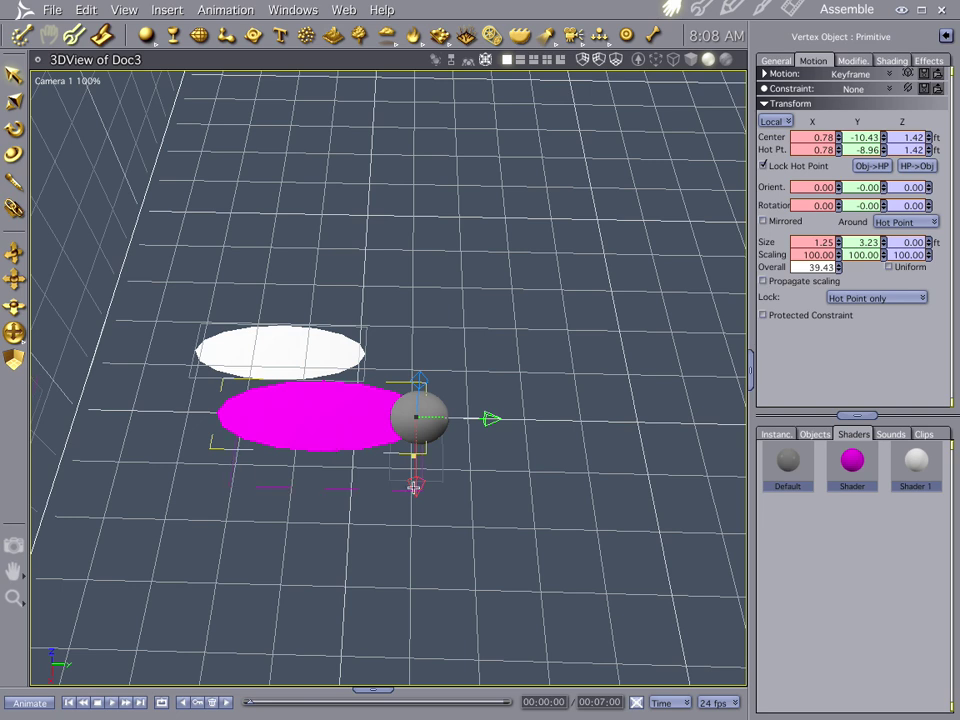
pyautogui.press('r')
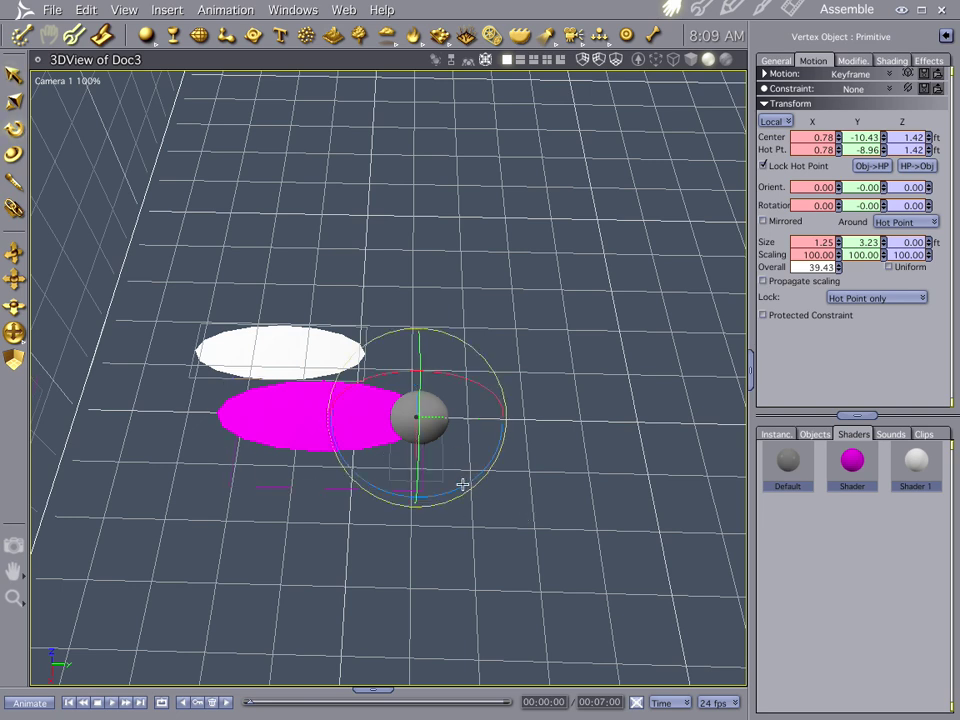
pyautogui.moveTo(426, 476); pyautogui.dragTo(441, 493)
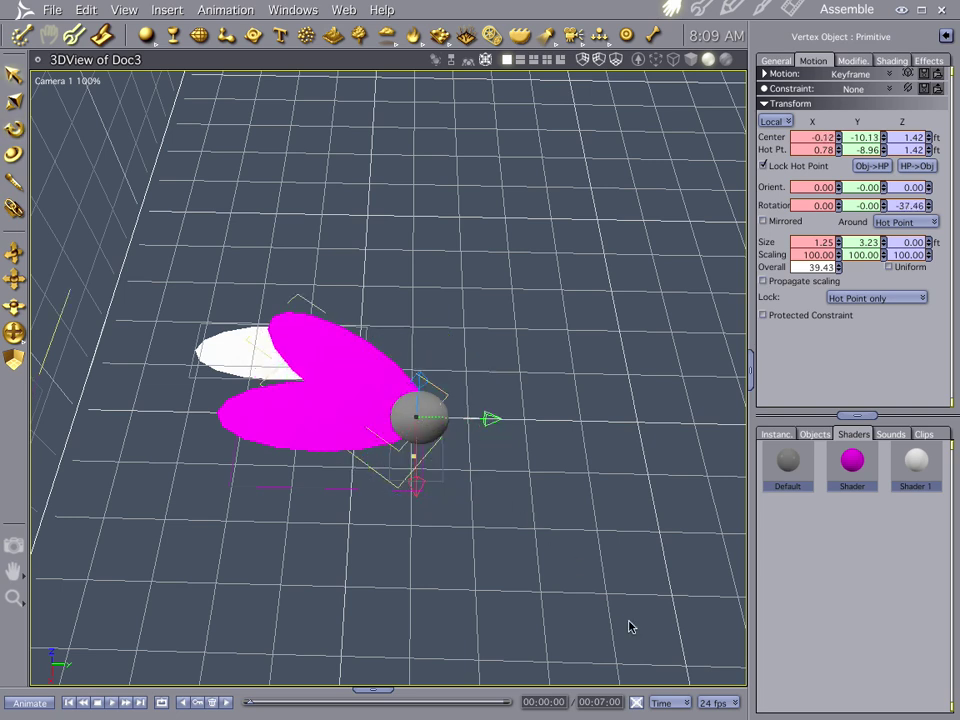
# Repeat the rotated duplication six times to fan magenta petals around the sphere.
pyautogui.hotkey('ctrl', 'd')
pyautogui.hotkey('ctrl', 'd')
pyautogui.hotkey('ctrl', 'd')
pyautogui.hotkey('ctrl', 'd')
pyautogui.hotkey('ctrl', 'd')
pyautogui.hotkey('ctrl', 'd')
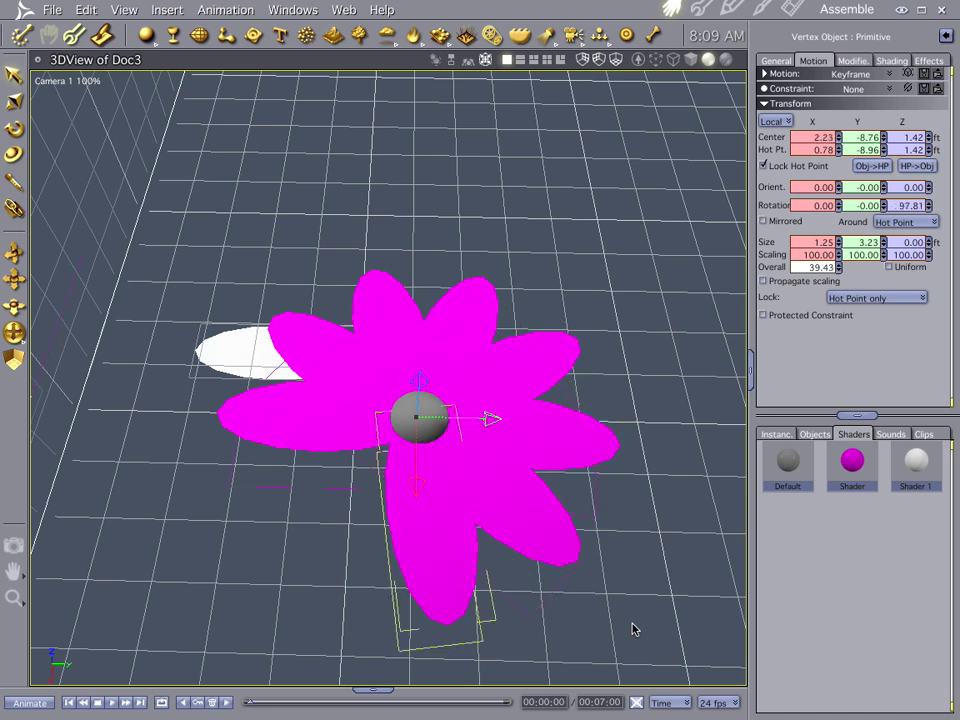
# Undo the petal duplications and the rotation, and delete the leftover duplicate ellipse from the instances.
pyautogui.hotkey('ctrl', 'z')
pyautogui.hotkey('ctrl', 'z')
pyautogui.hotkey('ctrl', 'z')
pyautogui.hotkey('ctrl', 'z')
pyautogui.hotkey('ctrl', 'z')
pyautogui.hotkey('ctrl', 'z')
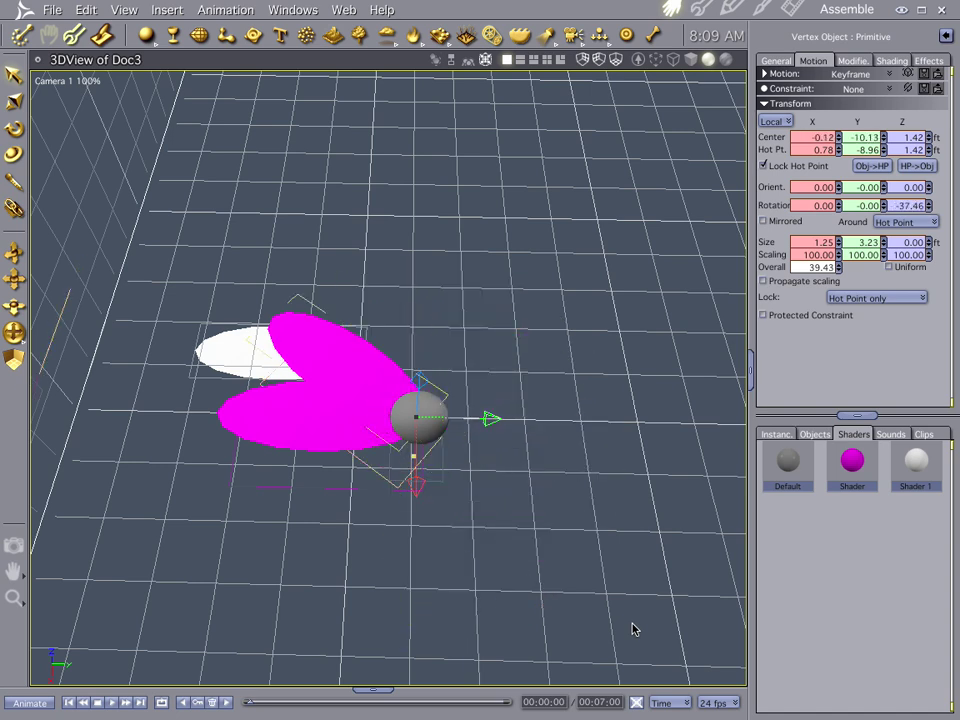
pyautogui.hotkey('ctrl', 'z')
pyautogui.hotkey('ctrl', 'z')
pyautogui.hotkey('ctrl', 'z')
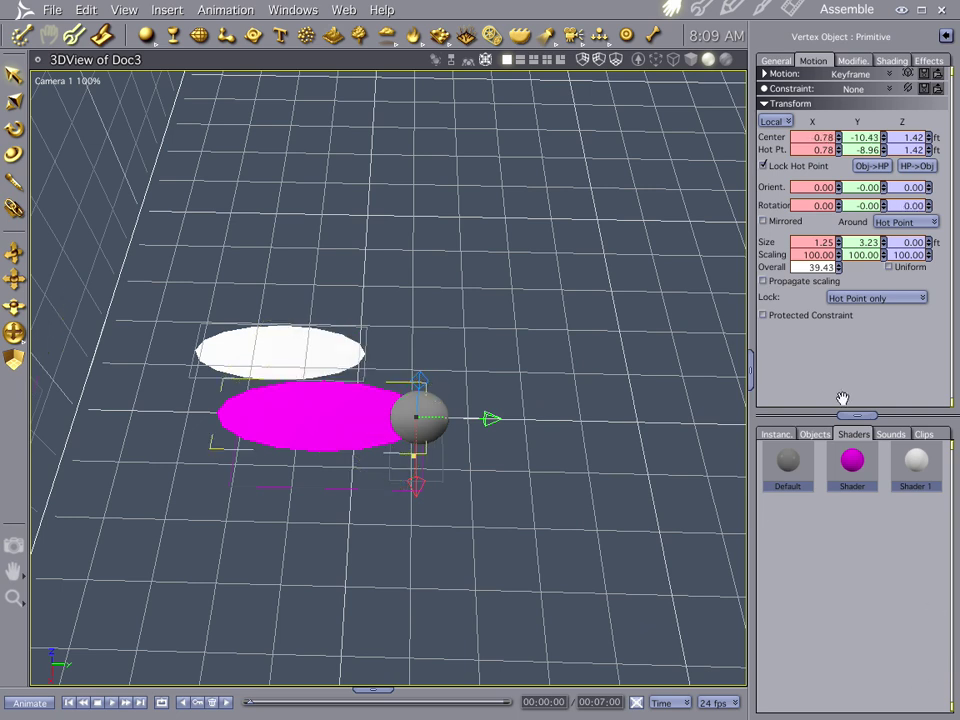
pyautogui.click(775, 435)
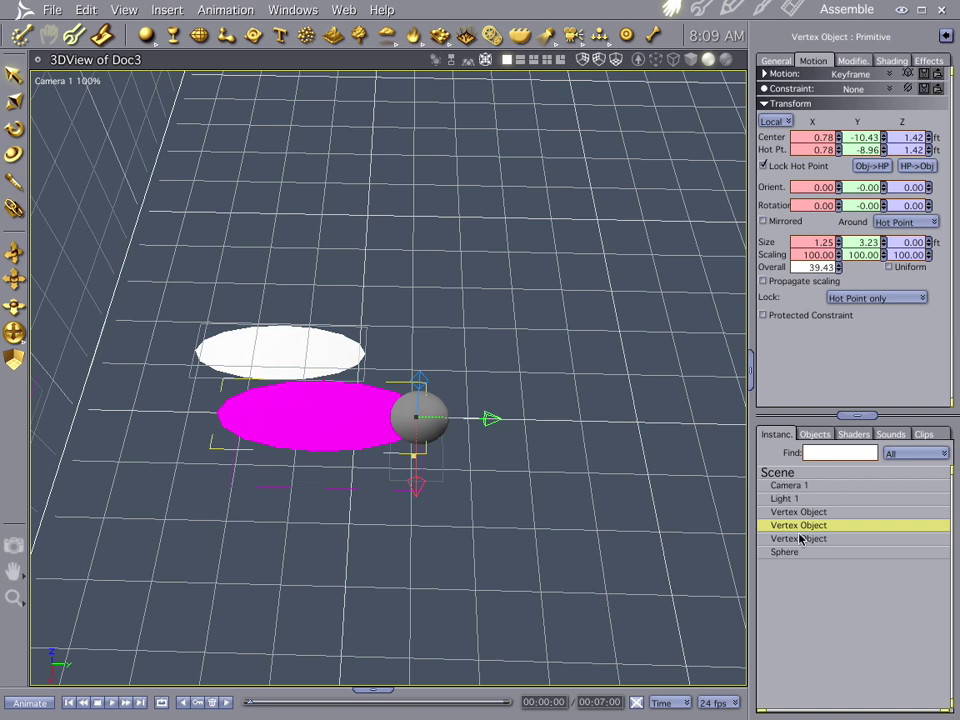
pyautogui.press('Delete')
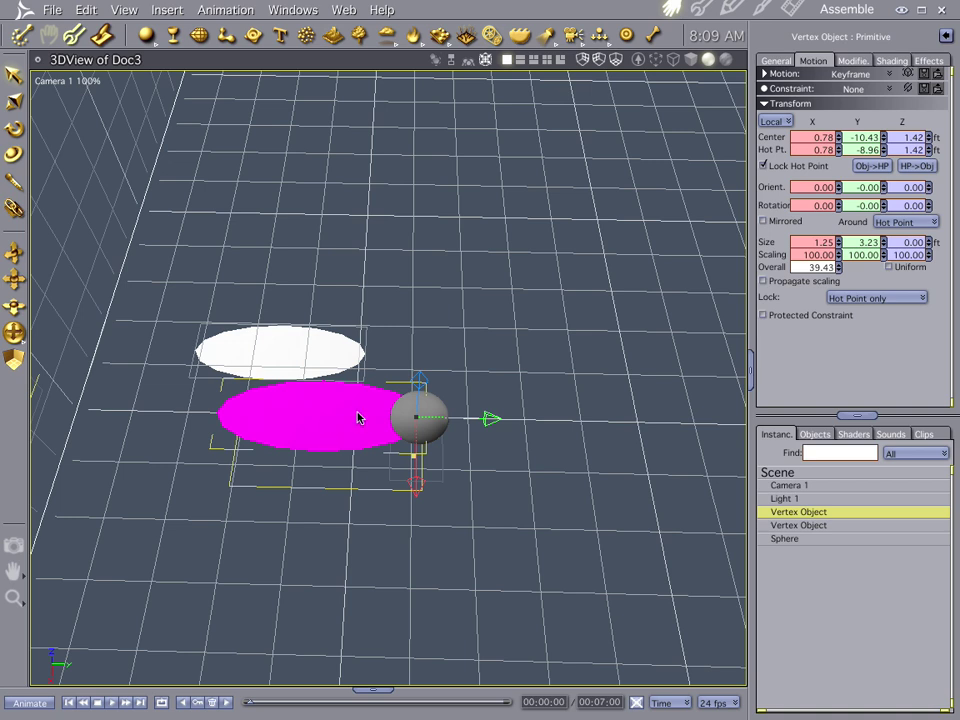
# Rename the magenta ellipse as petal.
pyautogui.click(776, 60)
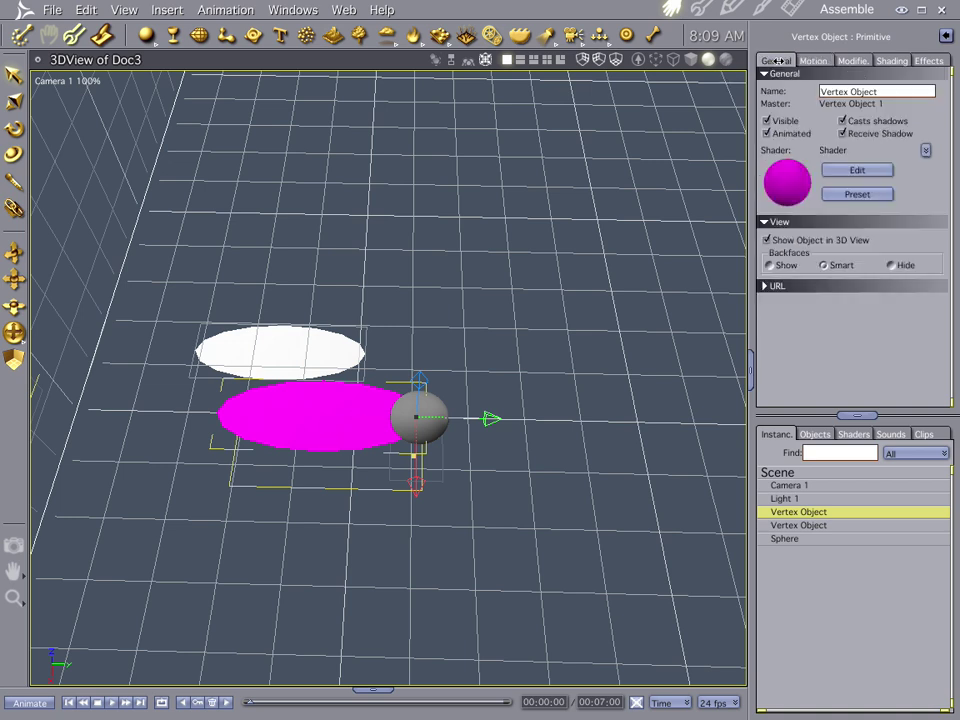
pyautogui.click(887, 92)
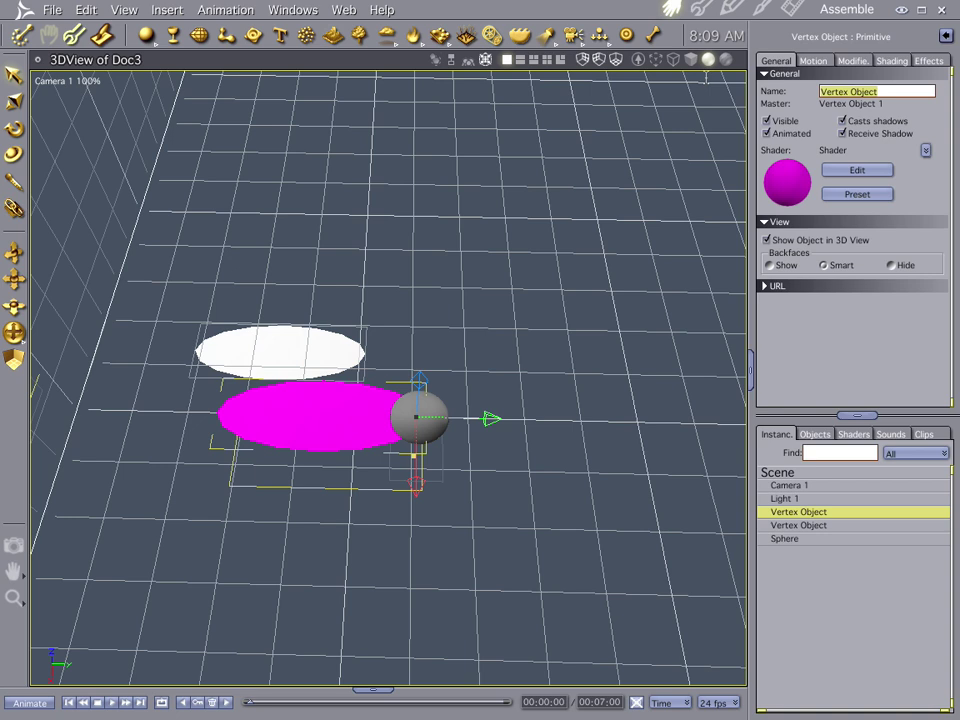
pyautogui.write('petal')
pyautogui.press('Return')
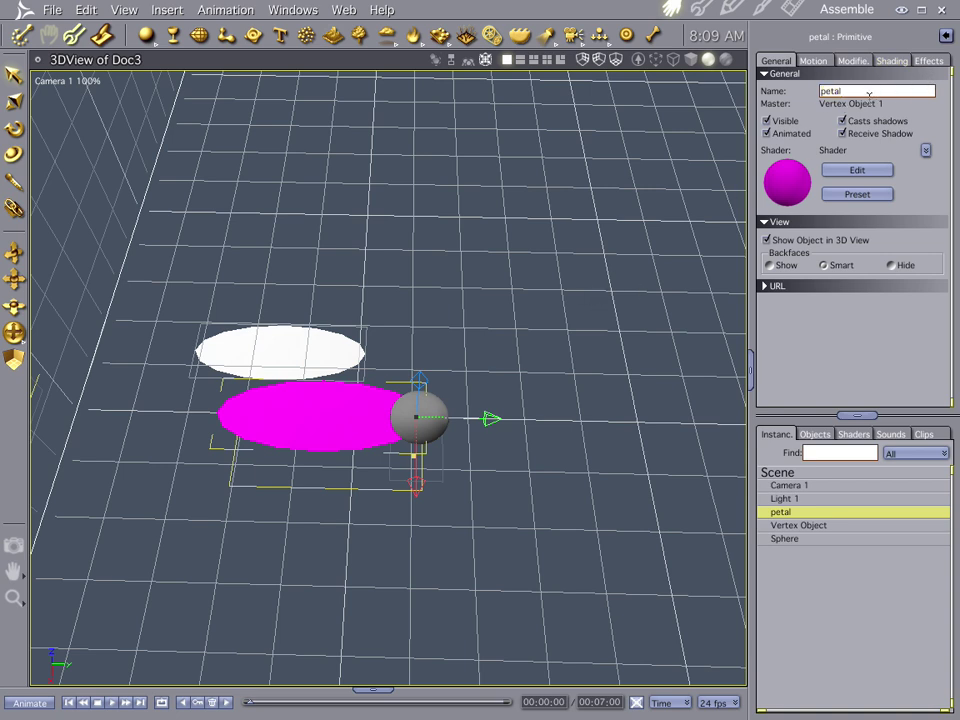
# Duplicate the petal and rotate the copy around Z at the sphere's center so it sits beside the original.
pyautogui.click(468, 502)
pyautogui.click(349, 416)
pyautogui.hotkey('ctrl', 'd')
pyautogui.press('r')
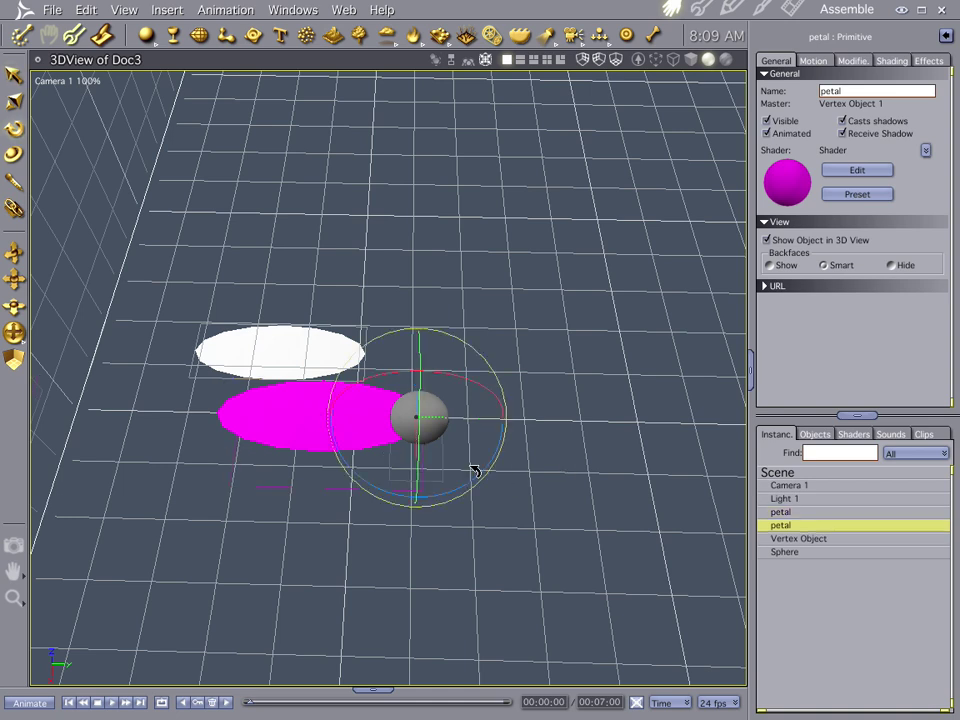
pyautogui.moveTo(459, 489); pyautogui.dragTo(439, 495)
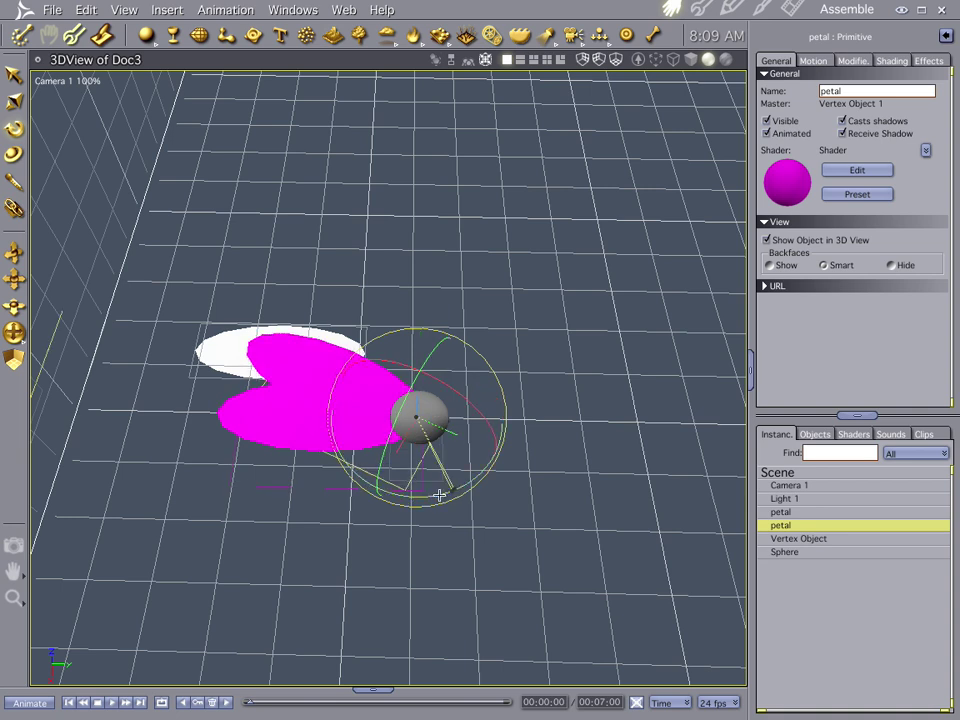
# Repeat the rotated petal duplication eight times to complete the ring of magenta petals around the sphere.
pyautogui.press('t')
pyautogui.hotkey('ctrl', 'd')
pyautogui.hotkey('ctrl', 'd')
pyautogui.hotkey('ctrl', 'd')
pyautogui.hotkey('ctrl', 'd')
pyautogui.hotkey('ctrl', 'd')
pyautogui.hotkey('ctrl', 'd')
pyautogui.hotkey('ctrl', 'd')
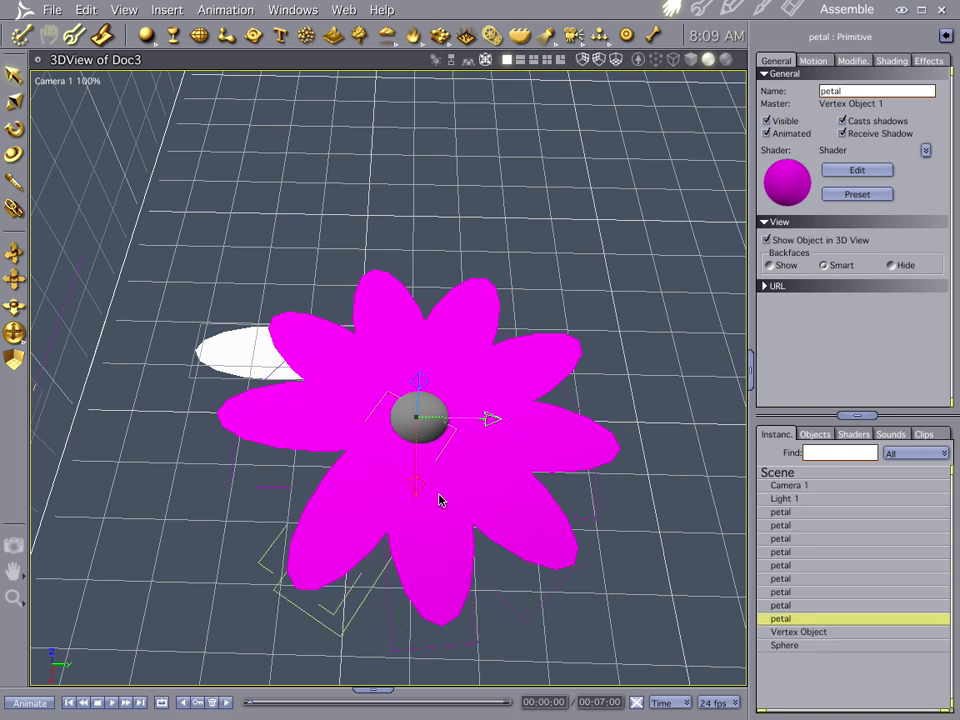
pyautogui.hotkey('ctrl', 'd')
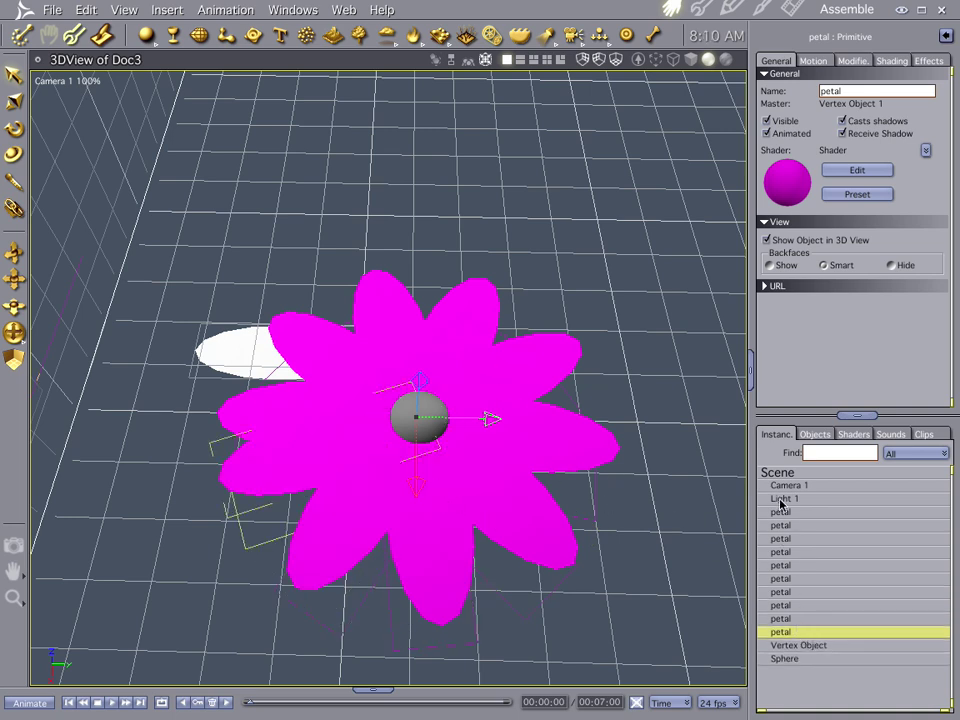
# Rename the sphere at the flower's center as Iris.
pyautogui.click(798, 647)
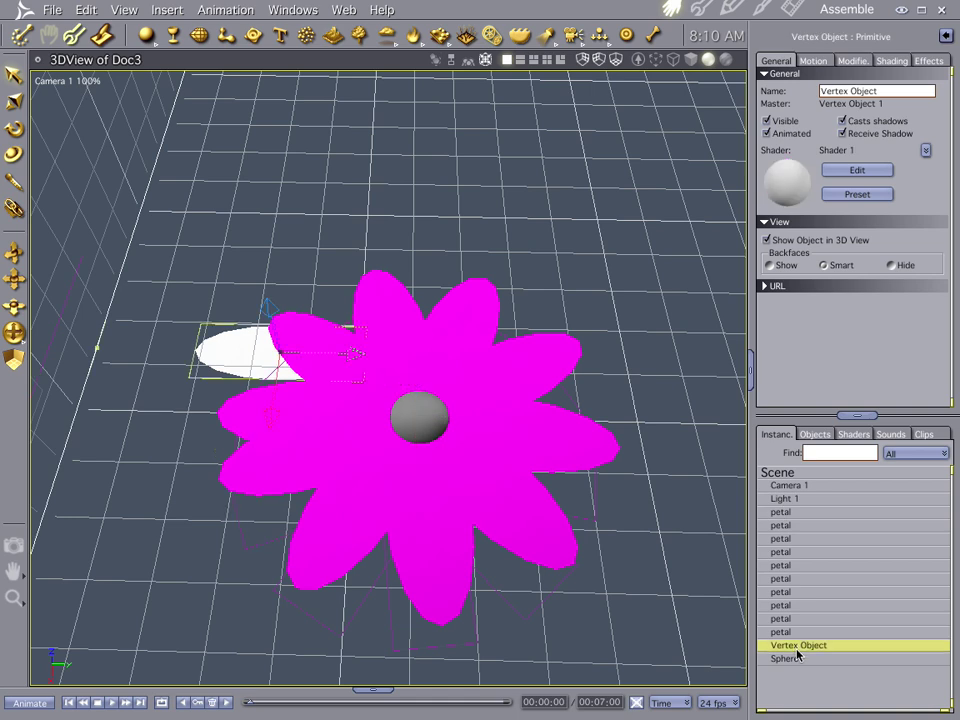
pyautogui.click(795, 658)
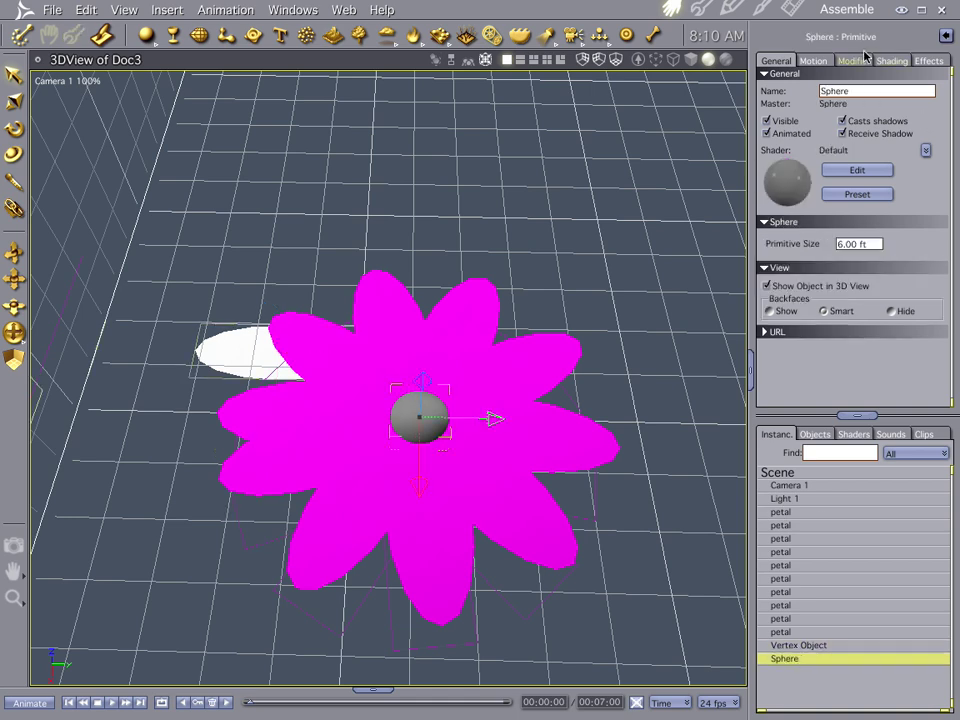
pyautogui.moveTo(867, 91); pyautogui.dragTo(758, 69)
pyautogui.press('BackSpace')
pyautogui.press('Return')
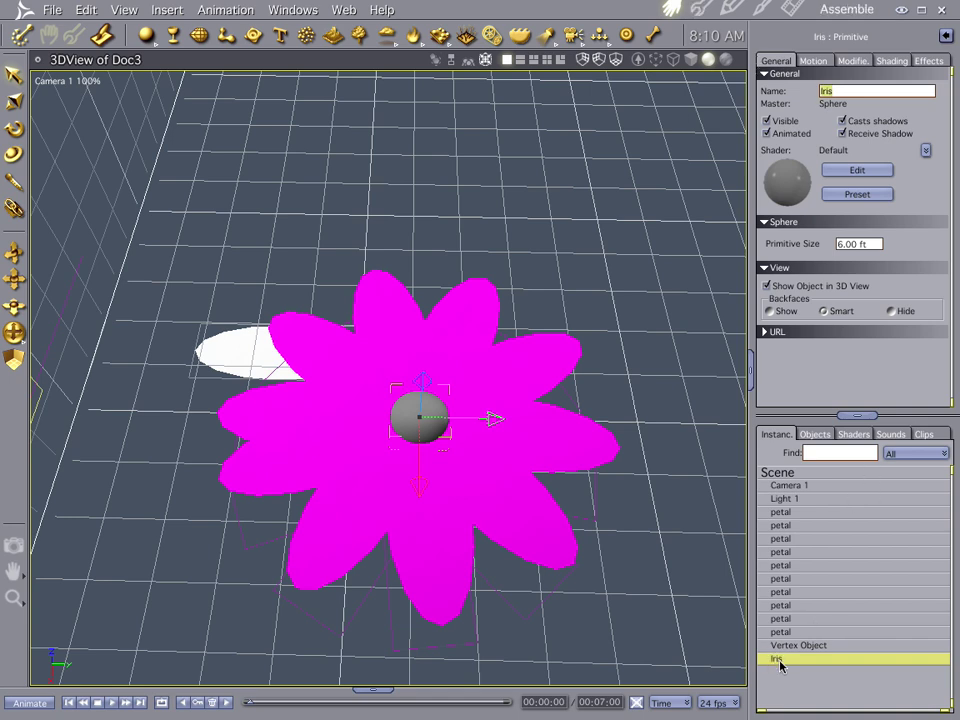
# Parent all the petals to the Iris in the scene hierarchy and collapse the Iris branch.
pyautogui.moveTo(783, 657)
pyautogui.mouseDown()
pyautogui.moveTo(778, 525)
pyautogui.moveTo(772, 667)
pyautogui.mouseUp()
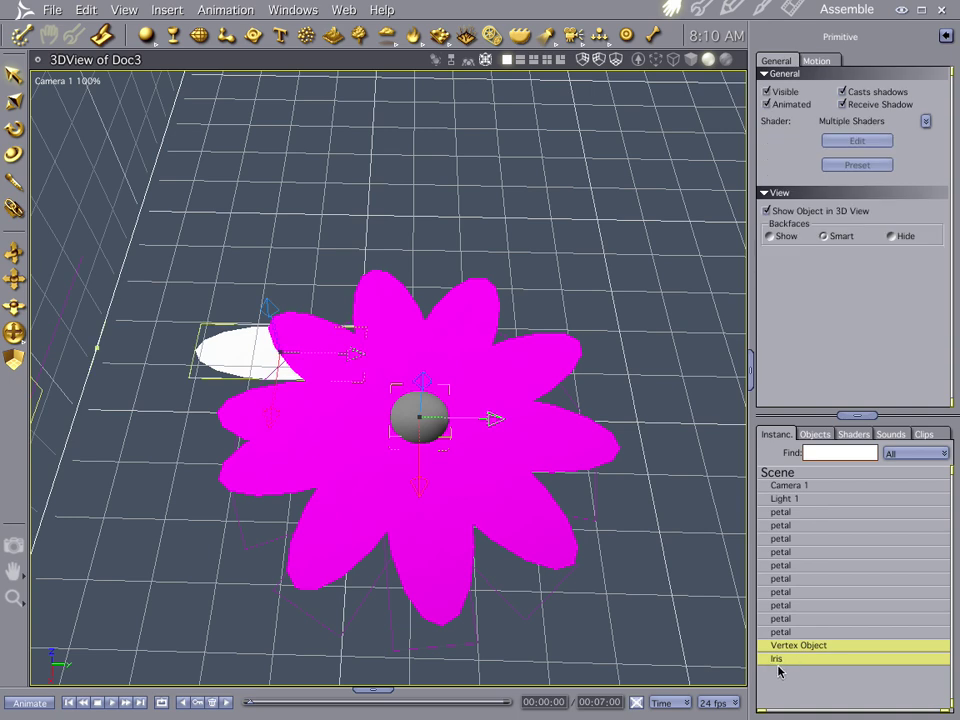
pyautogui.click(809, 630)
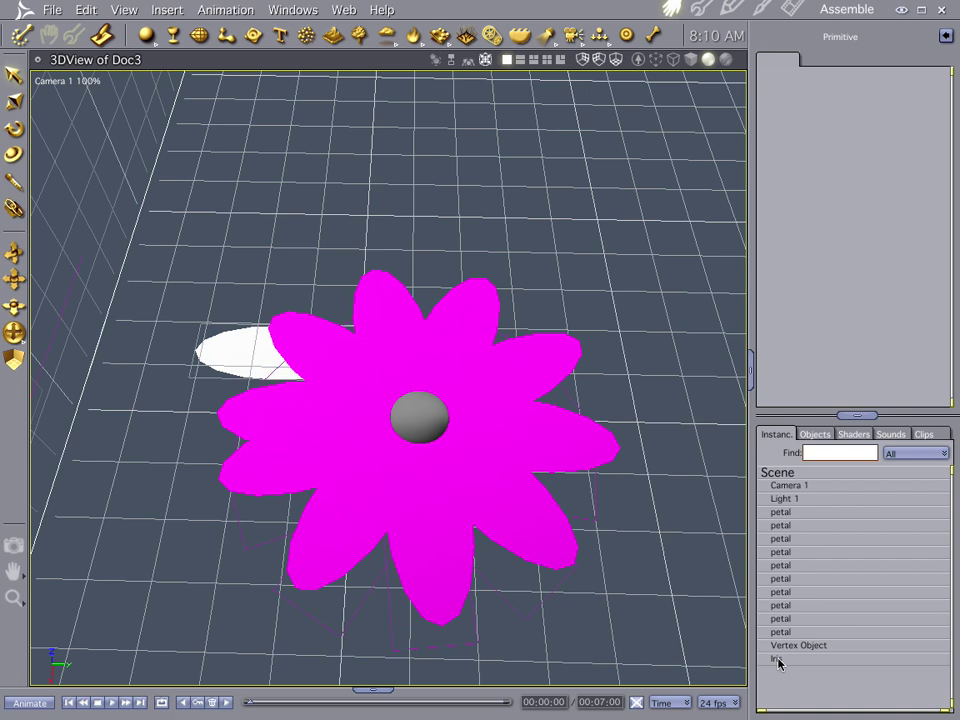
pyautogui.click(778, 662)
pyautogui.moveTo(843, 513); pyautogui.dragTo(780, 662)
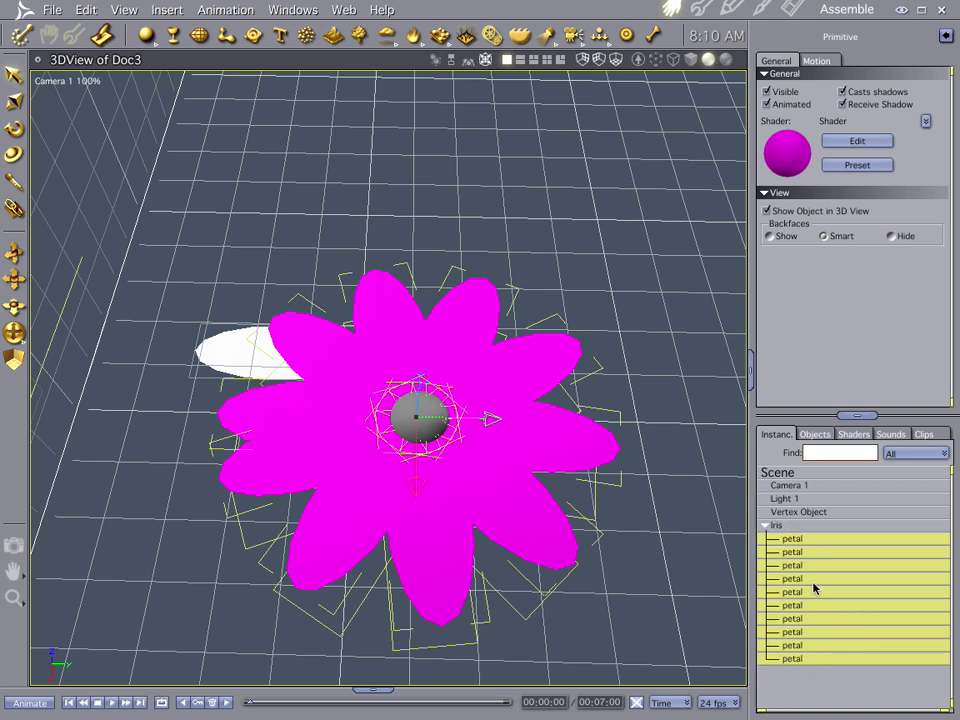
pyautogui.click(800, 526)
pyautogui.click(765, 525)
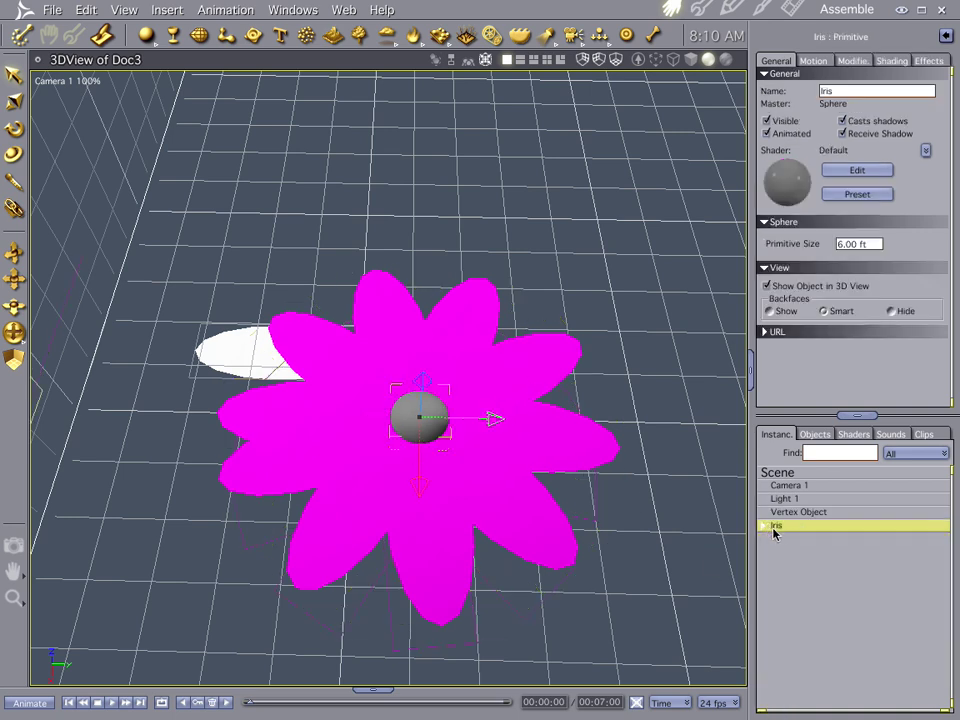
# Raise the Iris with its petals along Z and enlarge the center sphere.
pyautogui.moveTo(424, 381); pyautogui.dragTo(415, 306)
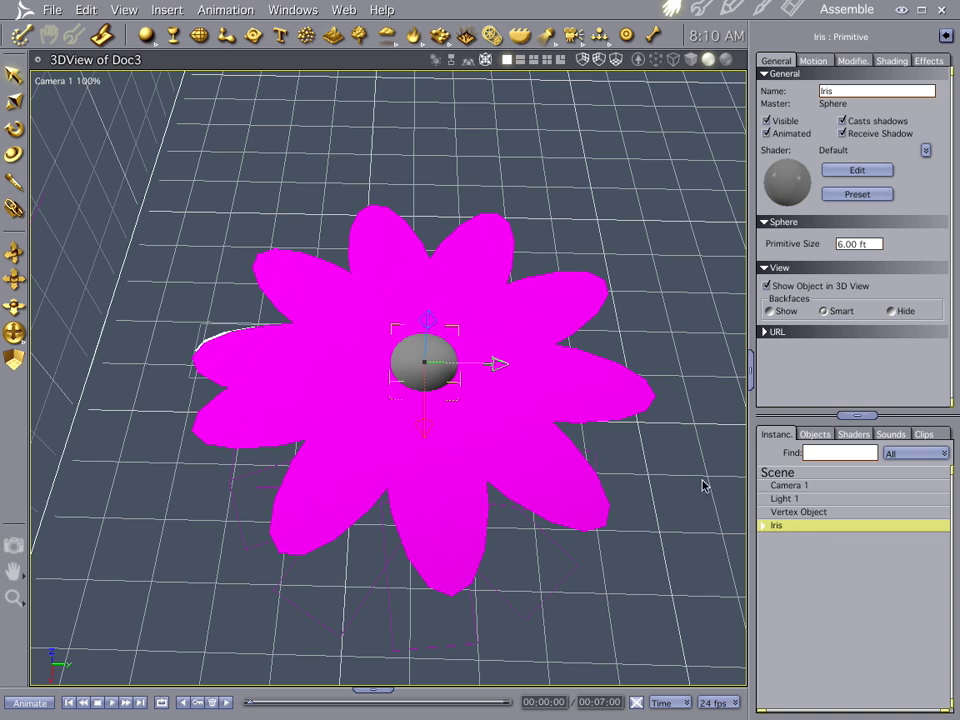
pyautogui.press('s')
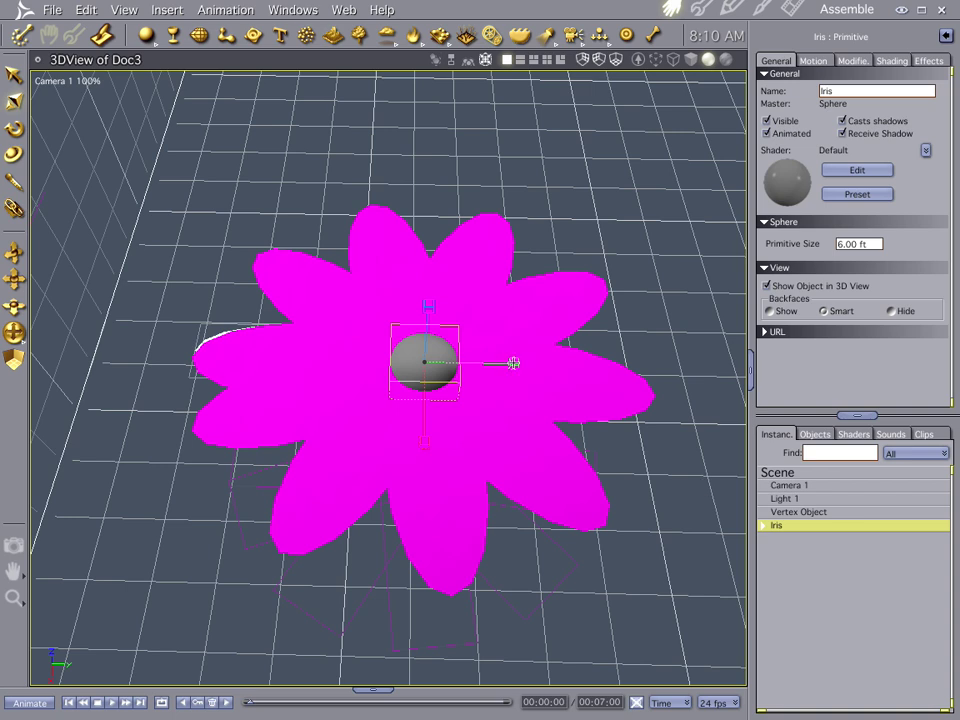
pyautogui.moveTo(513, 362); pyautogui.dragTo(517, 364)
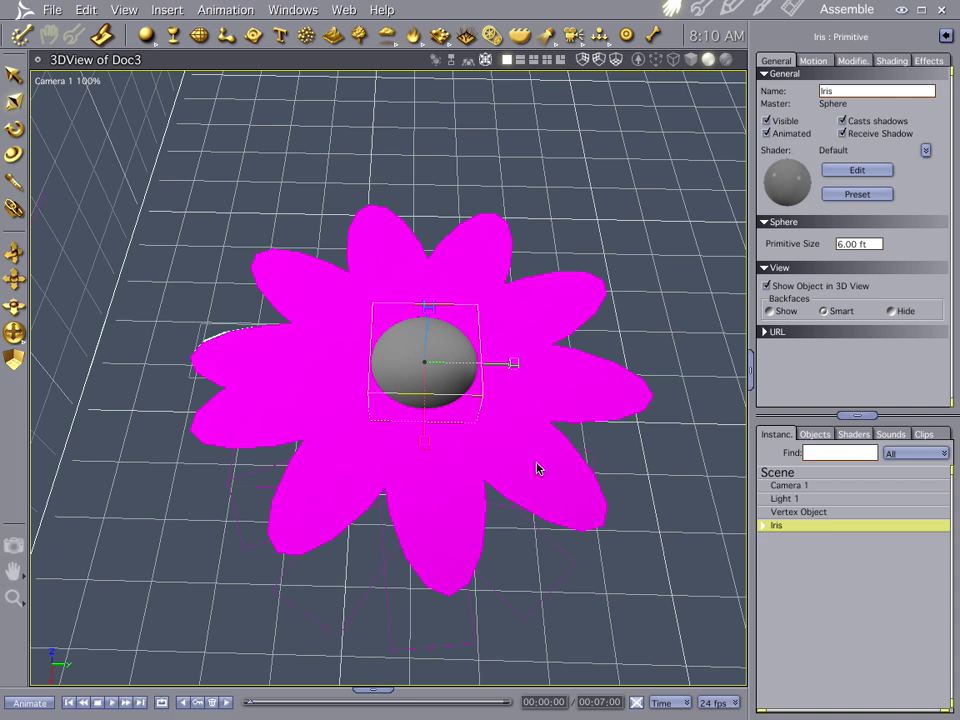
# Group the Iris with its petals and scale the flower group down uniformly to a fraction of its size.
pyautogui.click(765, 525)
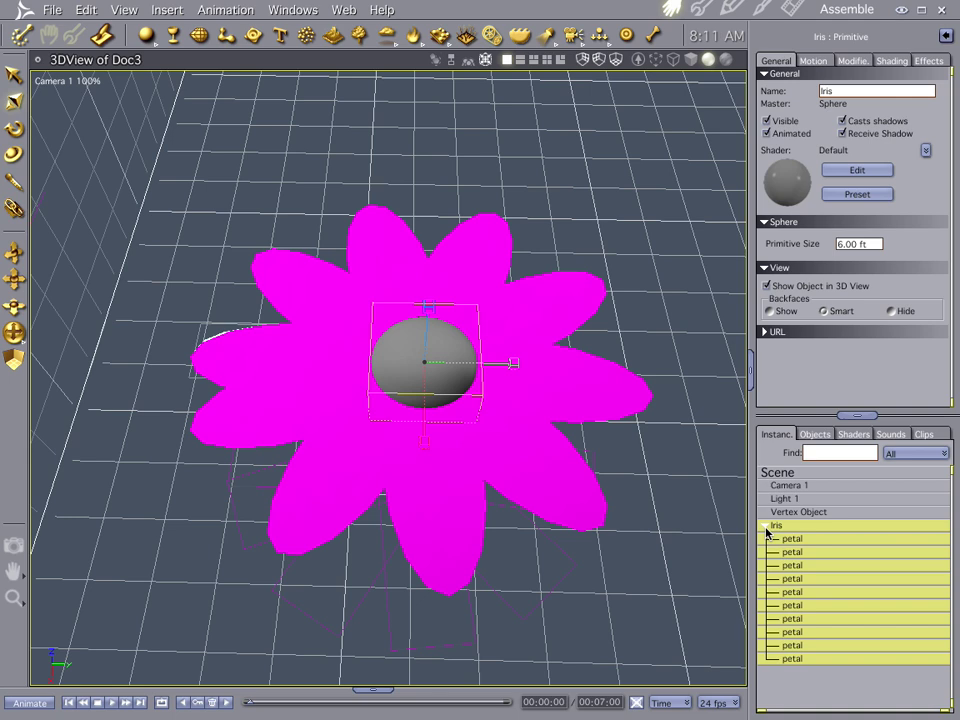
pyautogui.hotkey('ctrl', 'g')
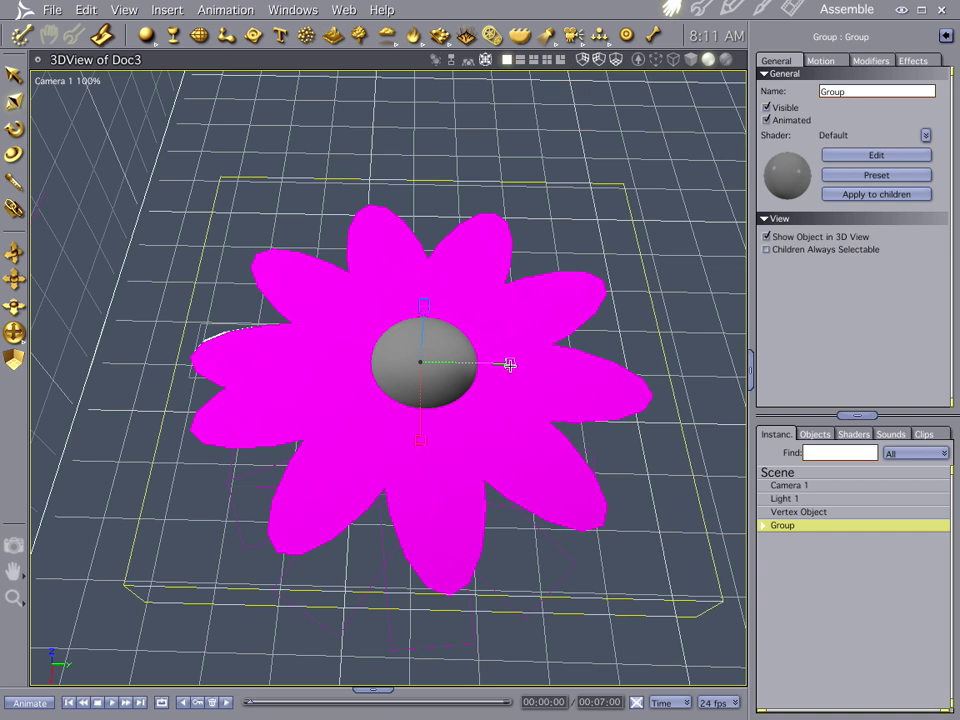
pyautogui.moveTo(510, 365)
pyautogui.keyDown('shift'); pyautogui.mouseDown()
pyautogui.moveTo(475, 358)
pyautogui.moveTo(504, 362)
pyautogui.moveTo(492, 364)
pyautogui.mouseUp(); pyautogui.keyUp('shift')
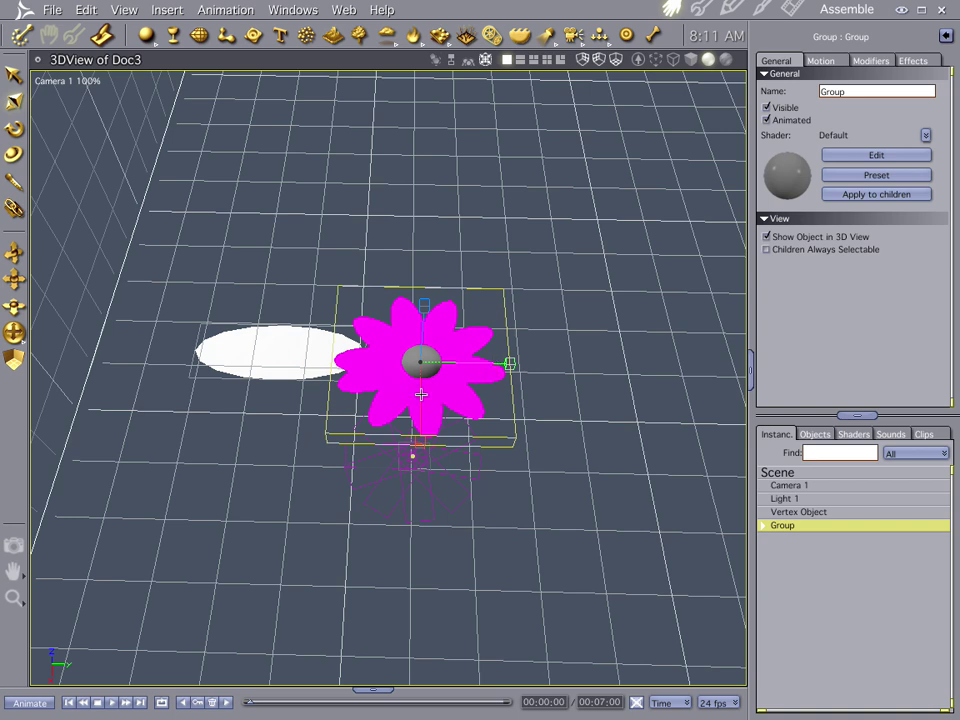
pyautogui.keyDown('shift'); pyautogui.moveTo(508, 363); pyautogui.dragTo(486, 363); pyautogui.keyUp('shift')
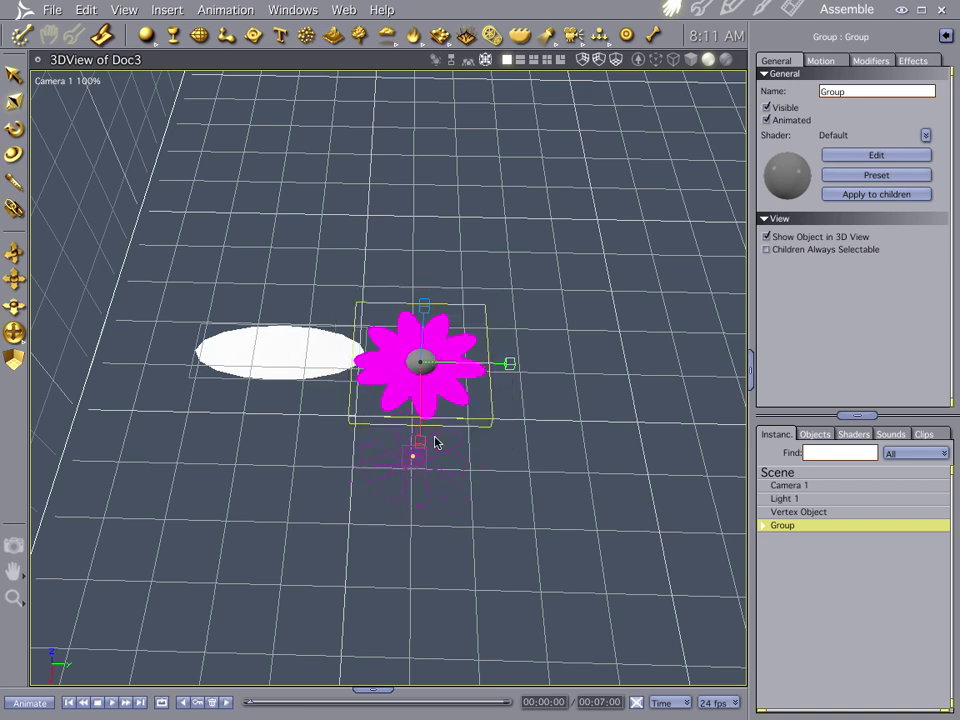
# Delete the leftover white ellipse and shrink the flower group uniformly to about half its size.
pyautogui.click(291, 349)
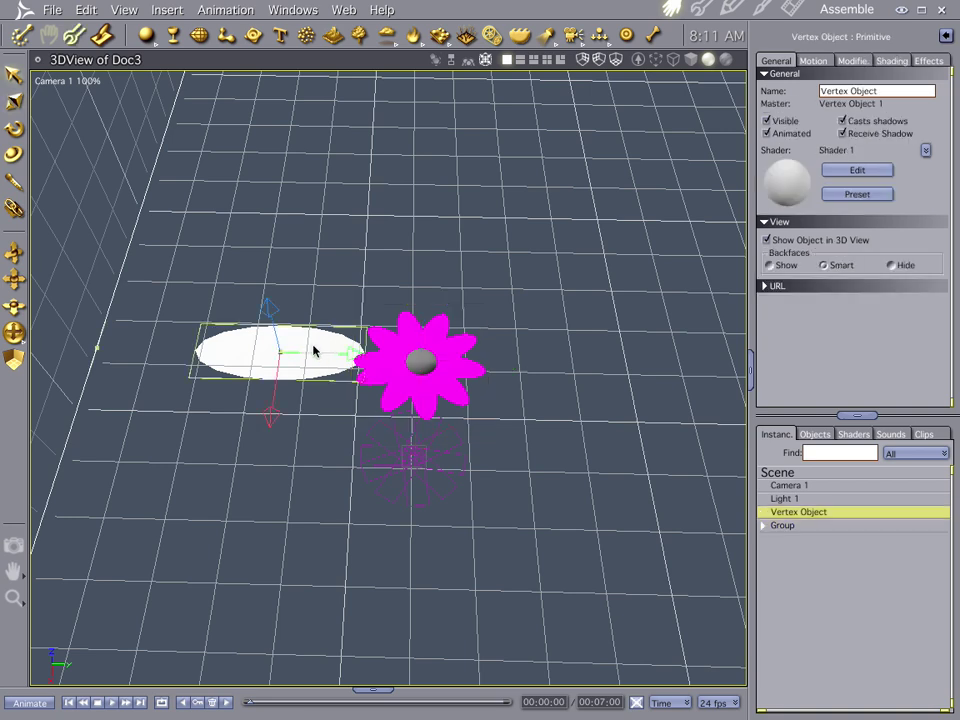
pyautogui.press('Delete')
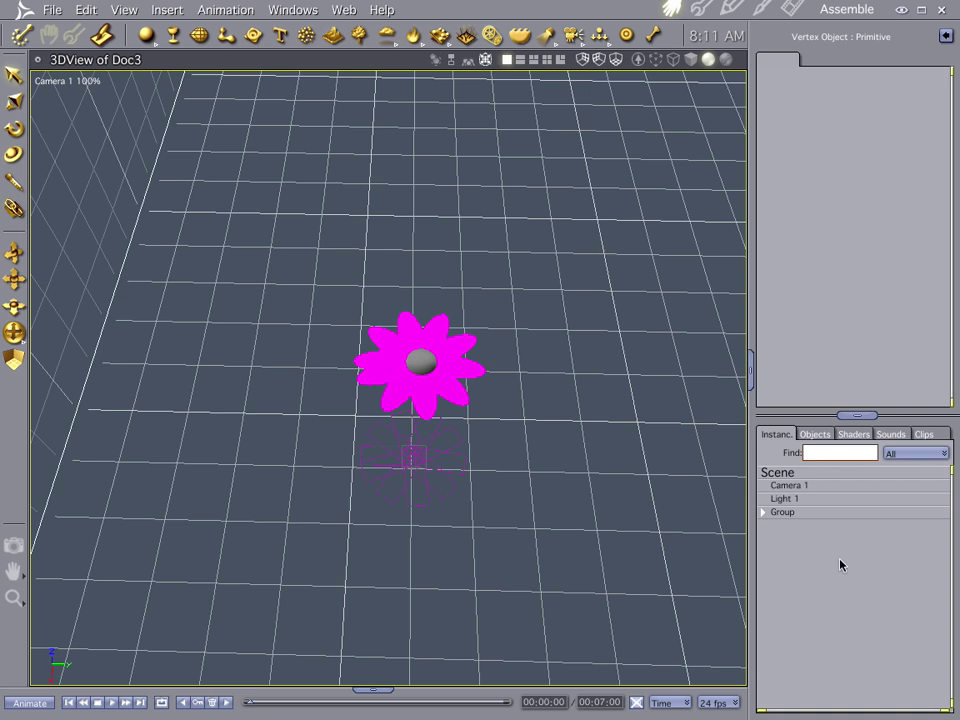
pyautogui.click(786, 512)
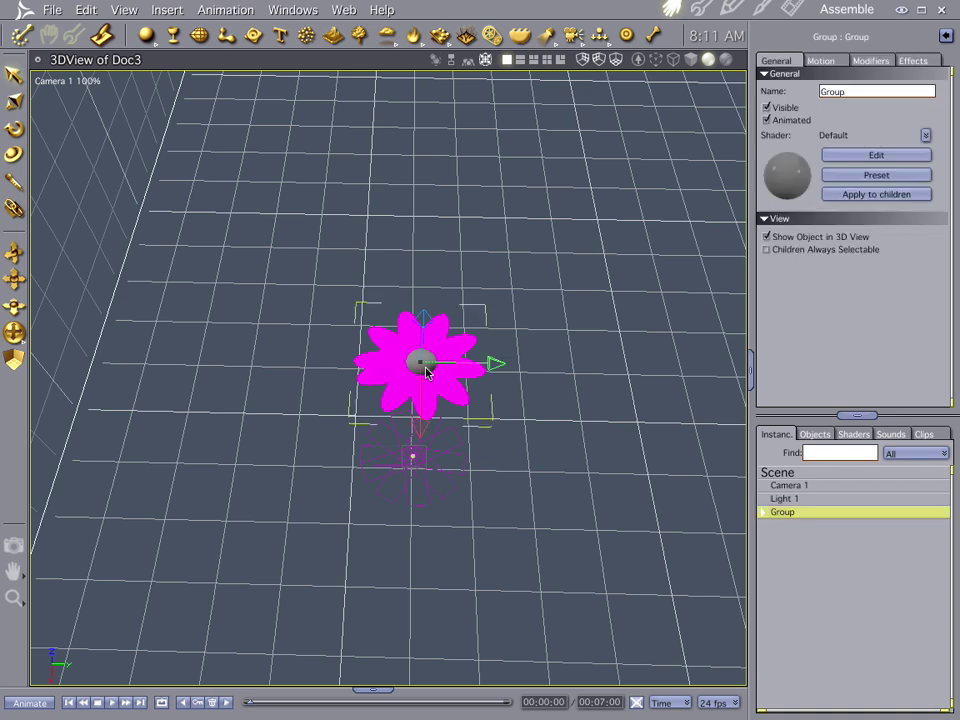
pyautogui.press('s')
pyautogui.moveTo(510, 363)
pyautogui.keyDown('shift'); pyautogui.mouseDown()
pyautogui.moveTo(490, 360)
pyautogui.moveTo(503, 362)
pyautogui.mouseUp(); pyautogui.keyUp('shift')
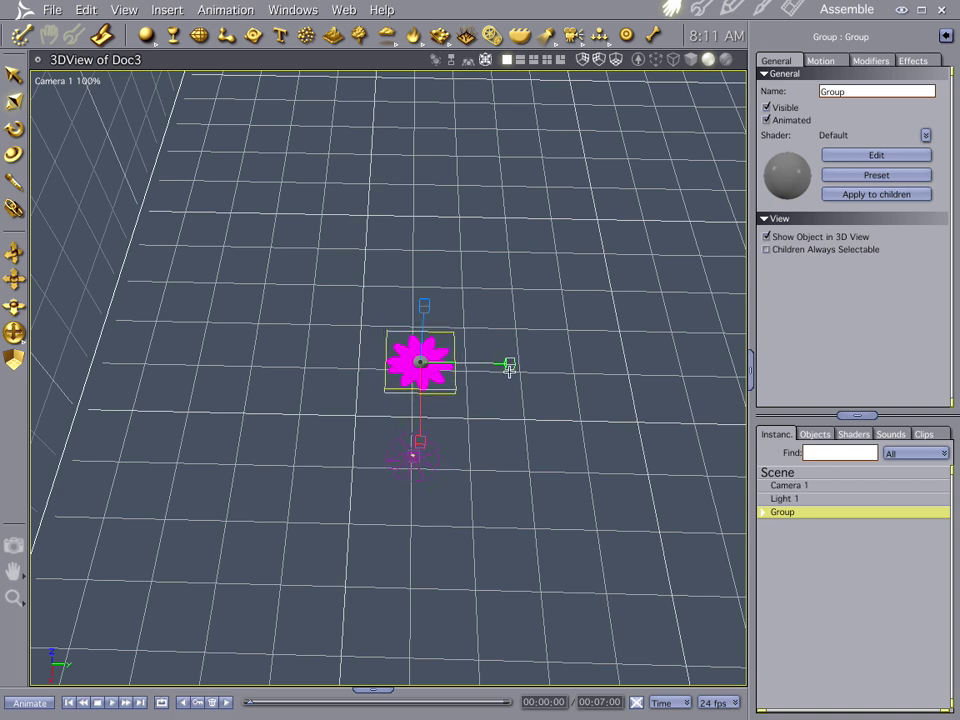
# Set the color of the Iris's Default shader to black and return to the scene.
pyautogui.click(853, 434)
pyautogui.doubleClick(785, 460)
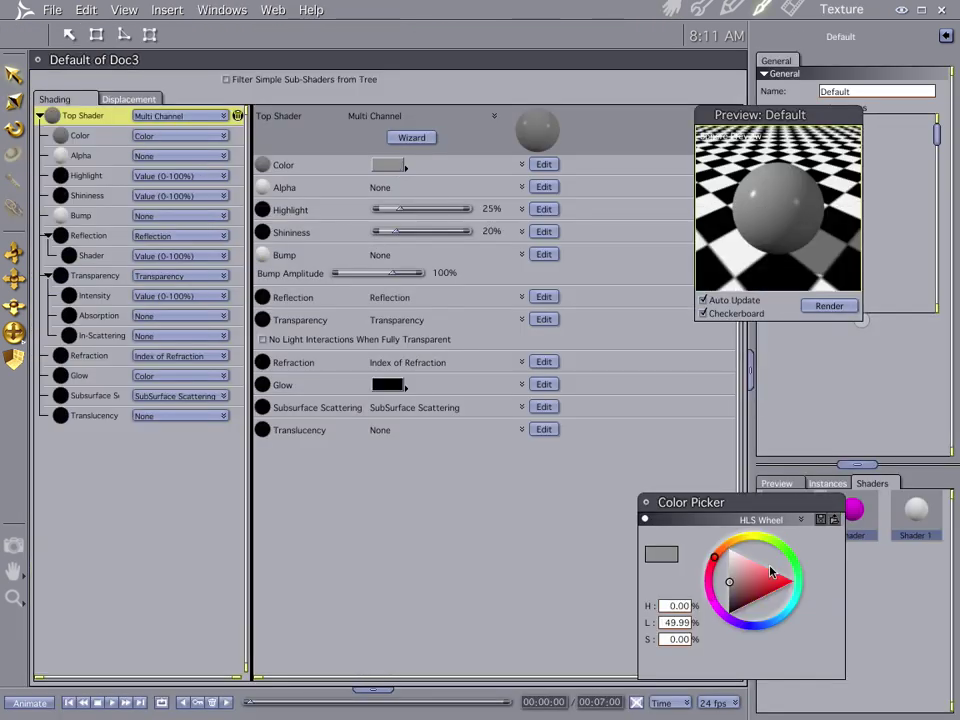
pyautogui.moveTo(729, 604); pyautogui.dragTo(724, 632)
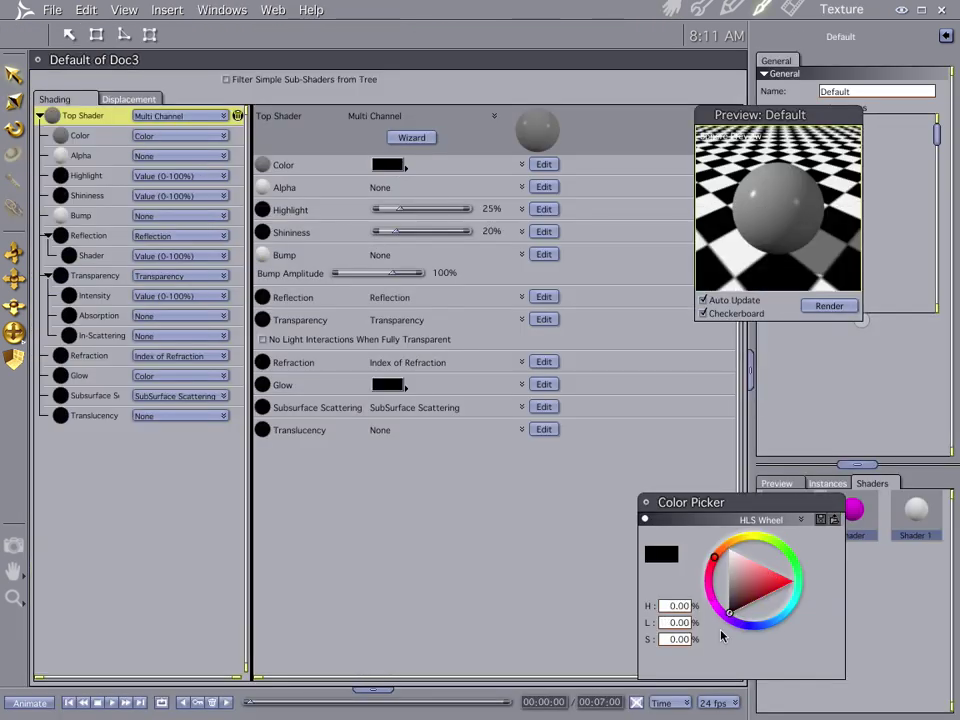
pyautogui.click(671, 9)
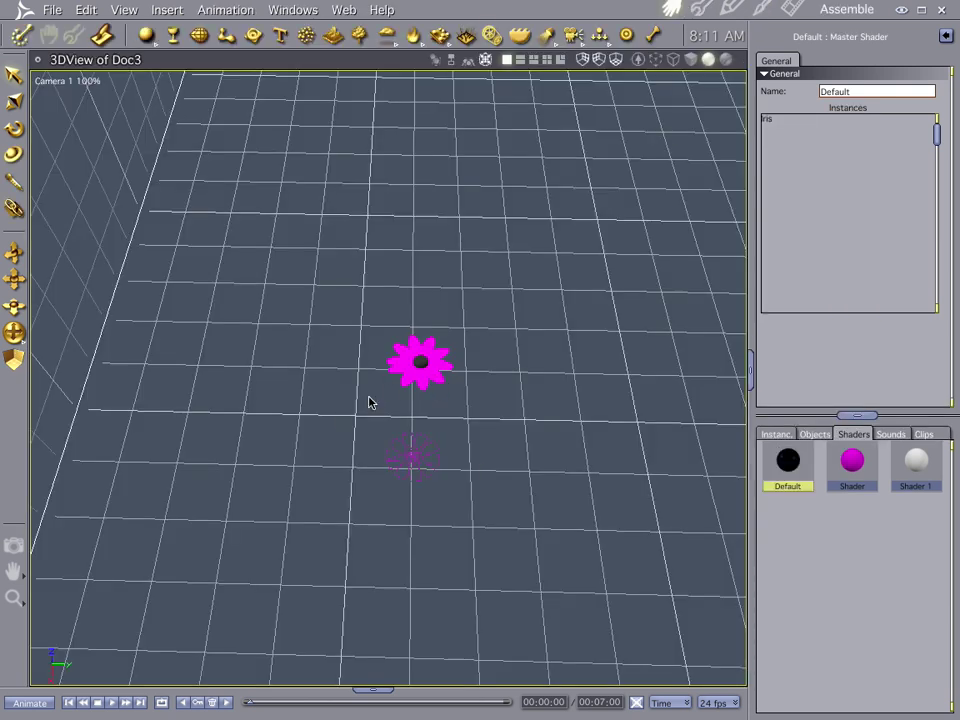
# Insert a Surface Replicator on the scene floor, away from the flower.
pyautogui.moveTo(330, 465); pyautogui.dragTo(289, 375)
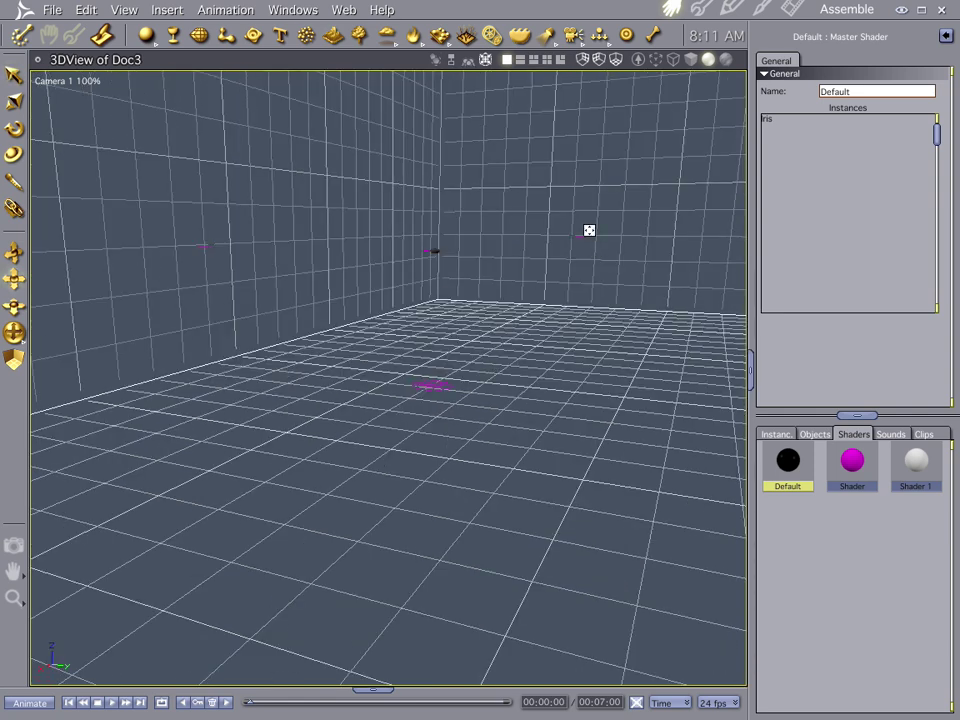
pyautogui.moveTo(579, 238); pyautogui.dragTo(493, 453)
pyautogui.moveTo(567, 292); pyautogui.dragTo(508, 500)
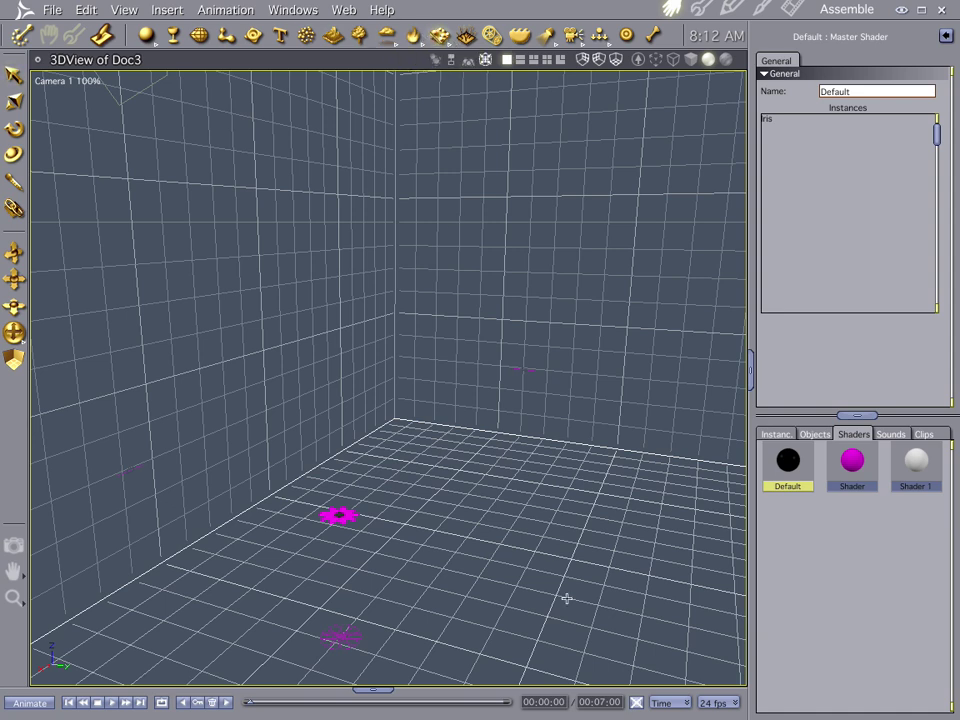
pyautogui.click(562, 596)
# Switch to the Front view and insert a plane upright above the Surface Replicator.
pyautogui.click(58, 81)
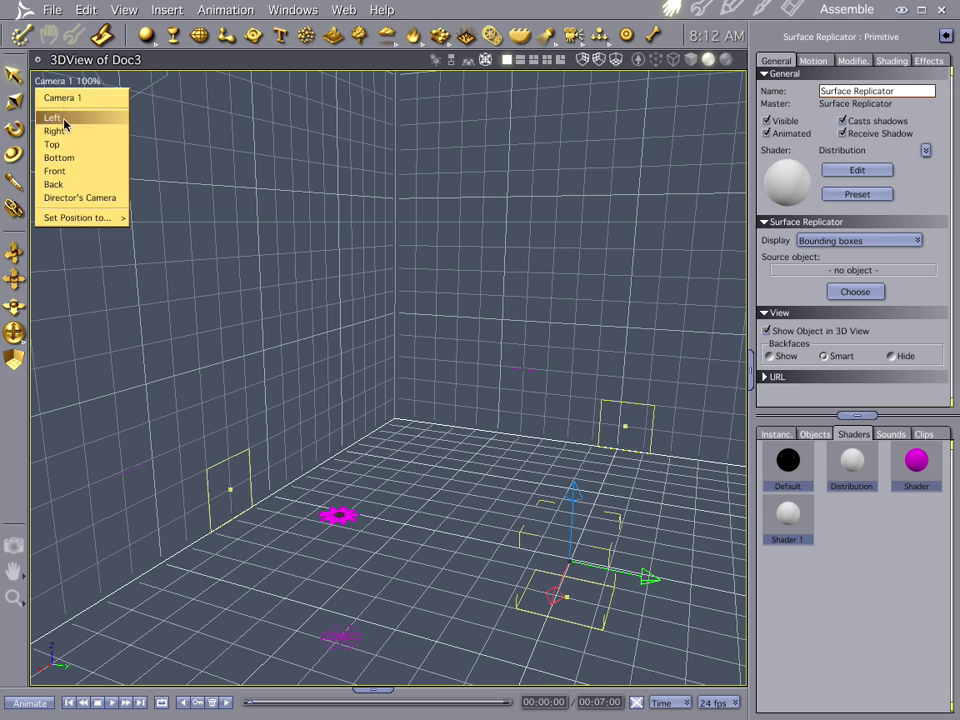
pyautogui.click(68, 176)
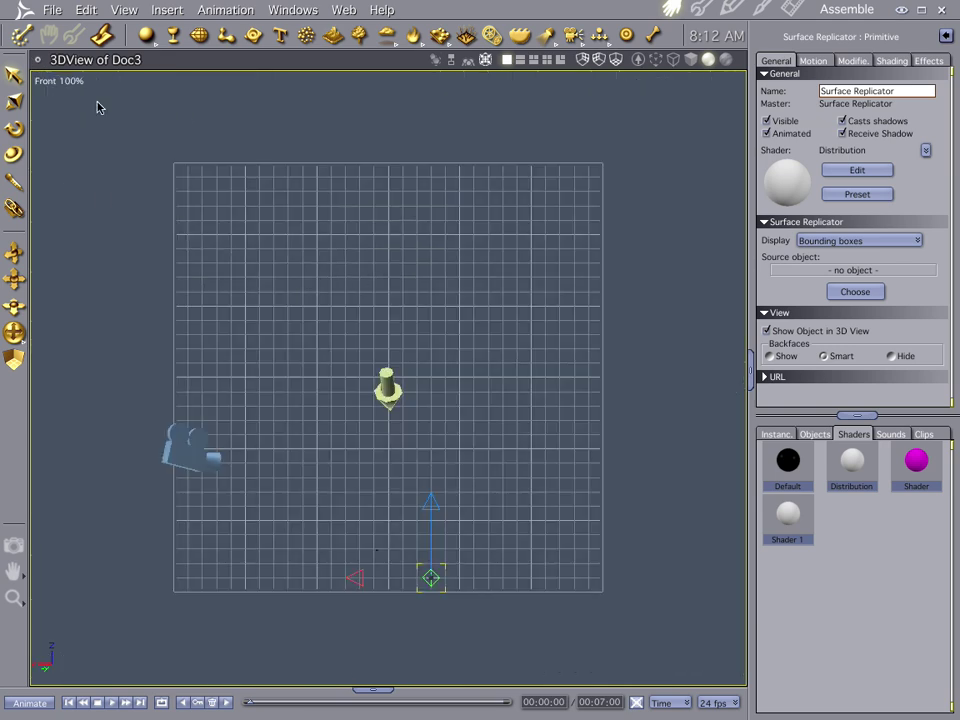
pyautogui.click(155, 42)
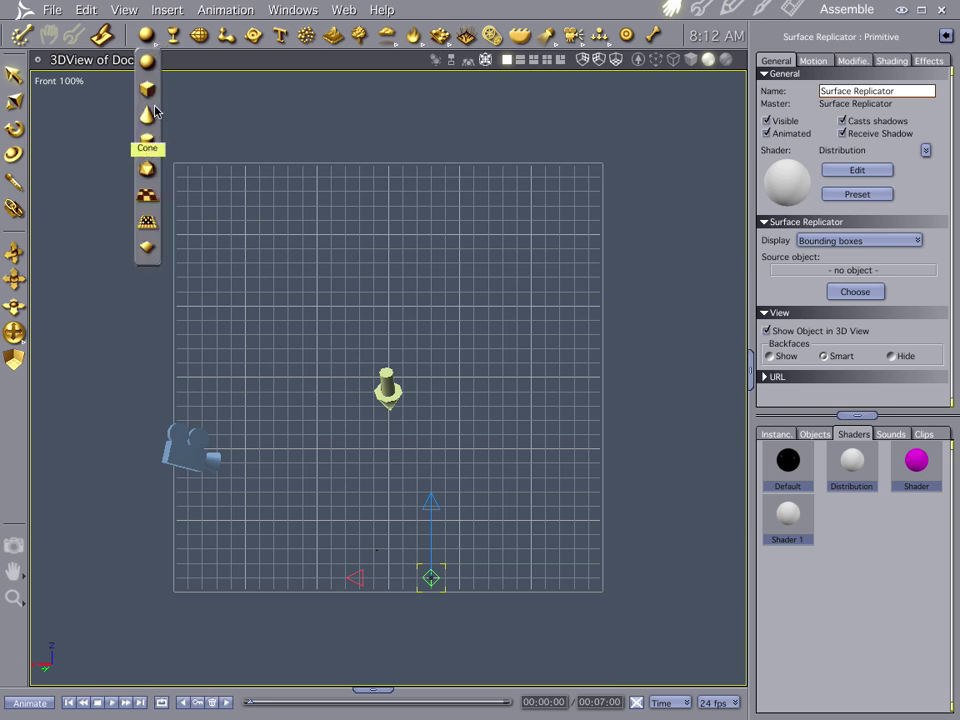
pyautogui.click(148, 200)
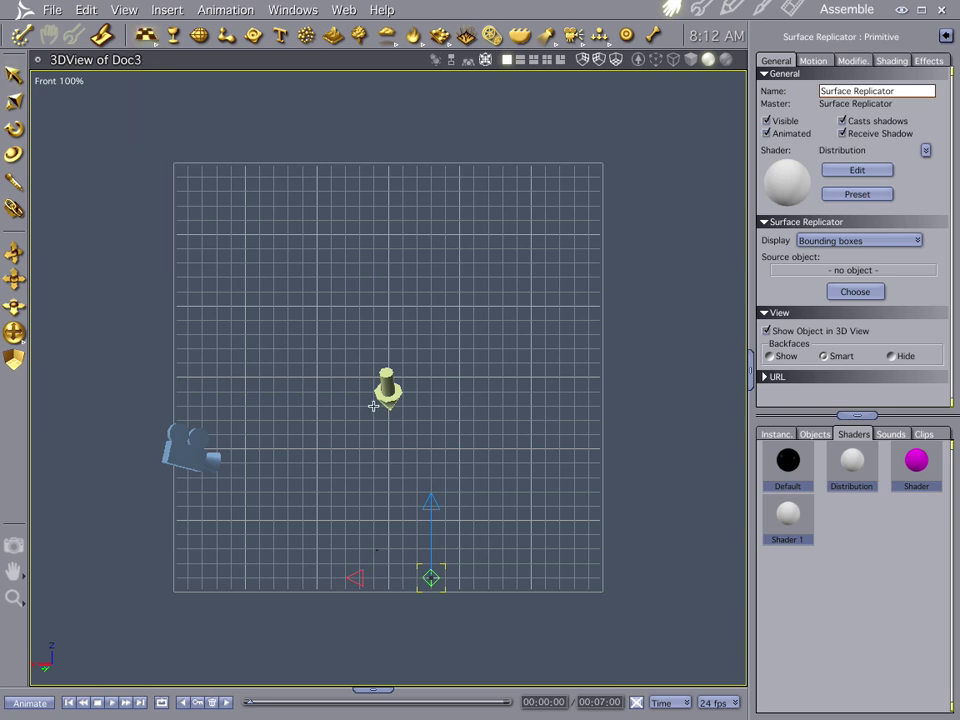
pyautogui.click(350, 361)
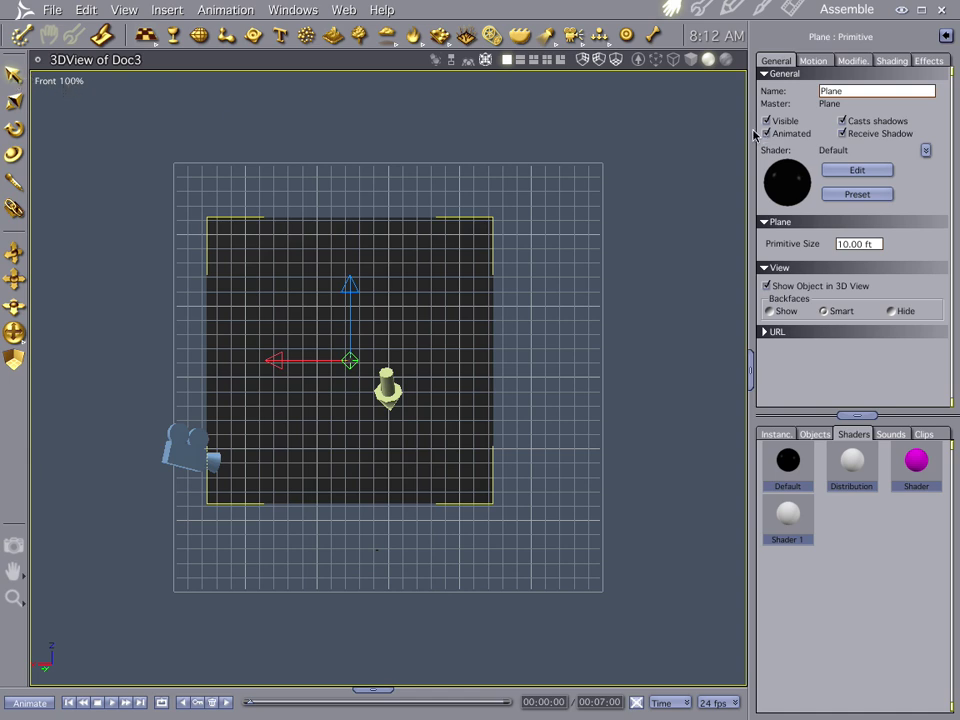
# Set the plane as the Surface Replicator's source object and add the flower Group as the object to replicate.
pyautogui.click(787, 433)
pyautogui.doubleClick(834, 526)
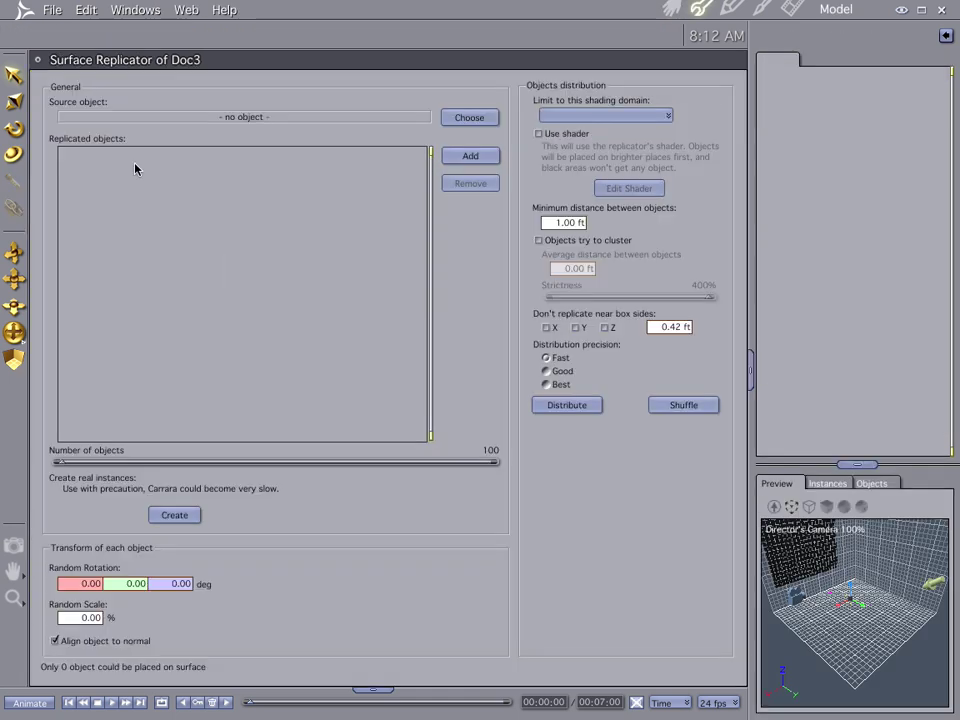
pyautogui.click(485, 119)
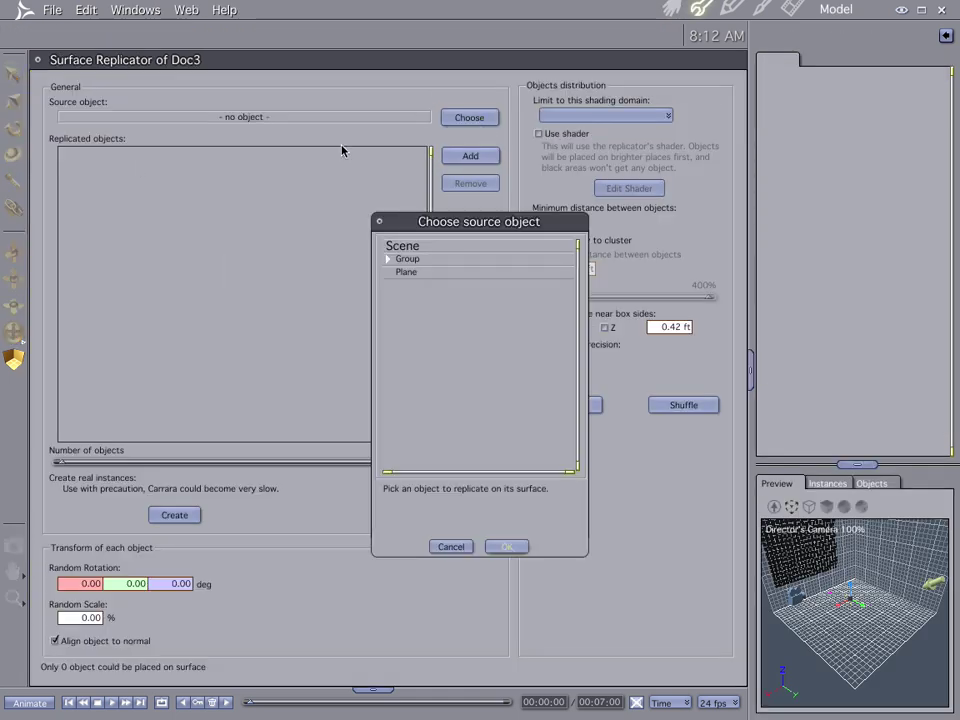
pyautogui.click(421, 273)
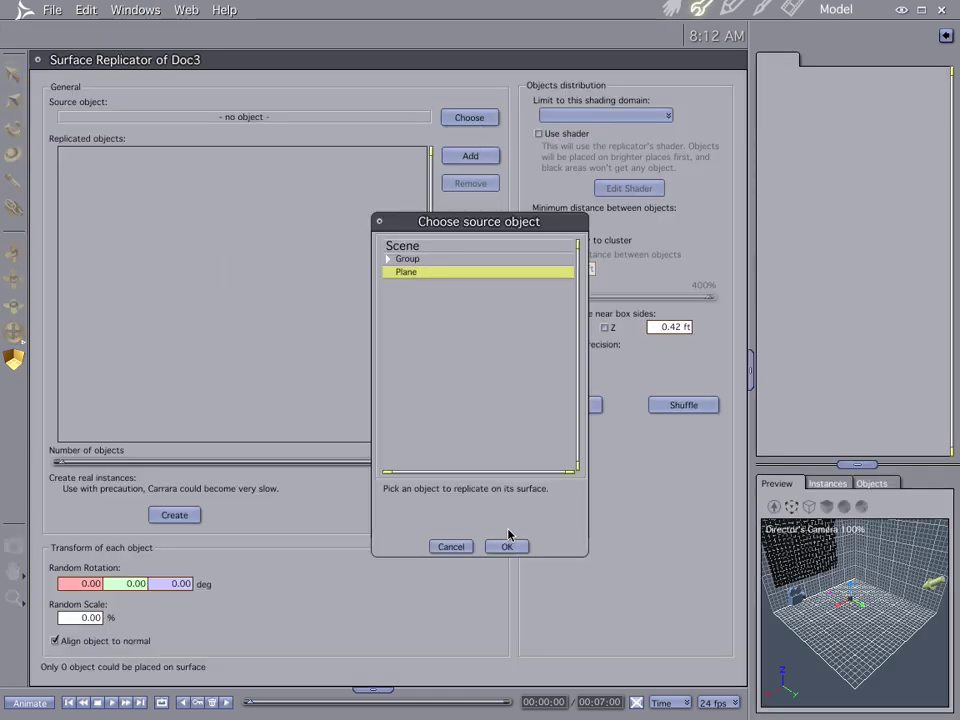
pyautogui.click(509, 547)
pyautogui.click(468, 158)
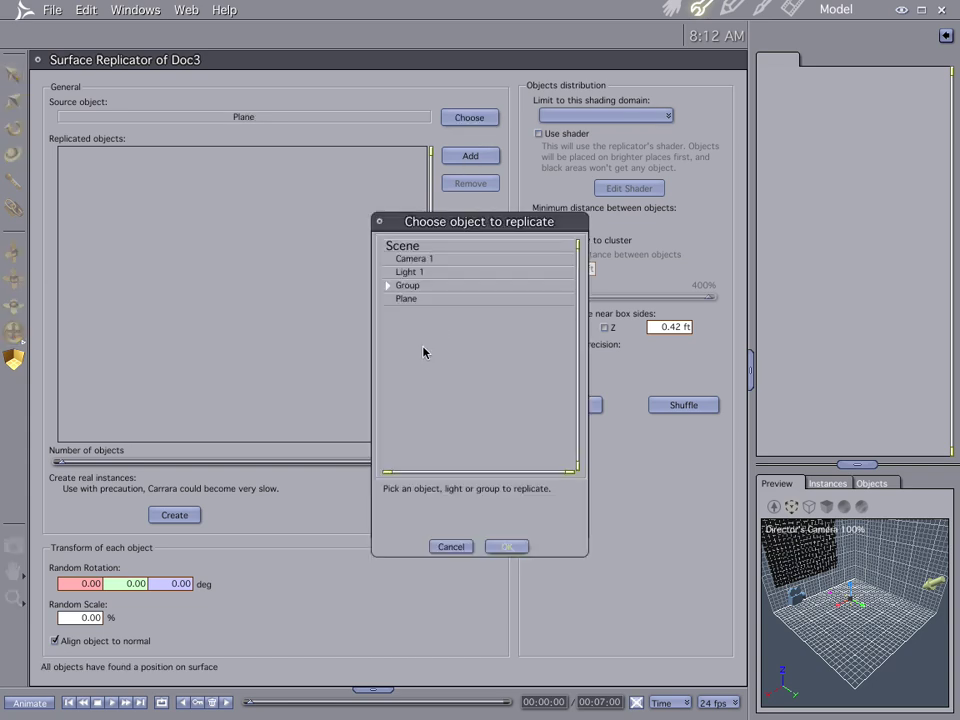
pyautogui.click(404, 288)
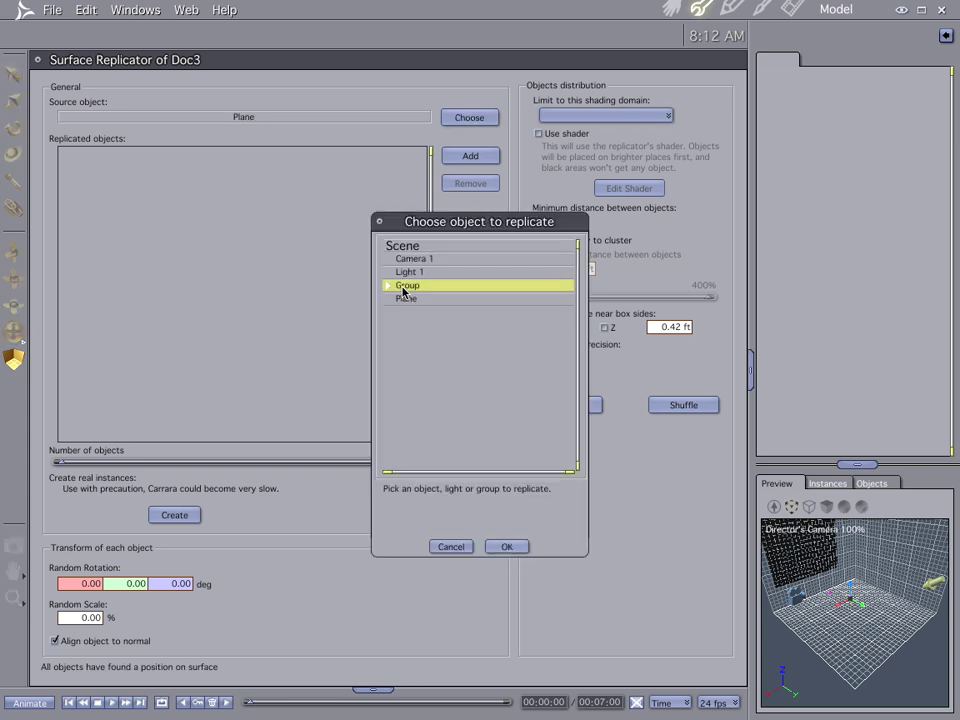
pyautogui.click(505, 547)
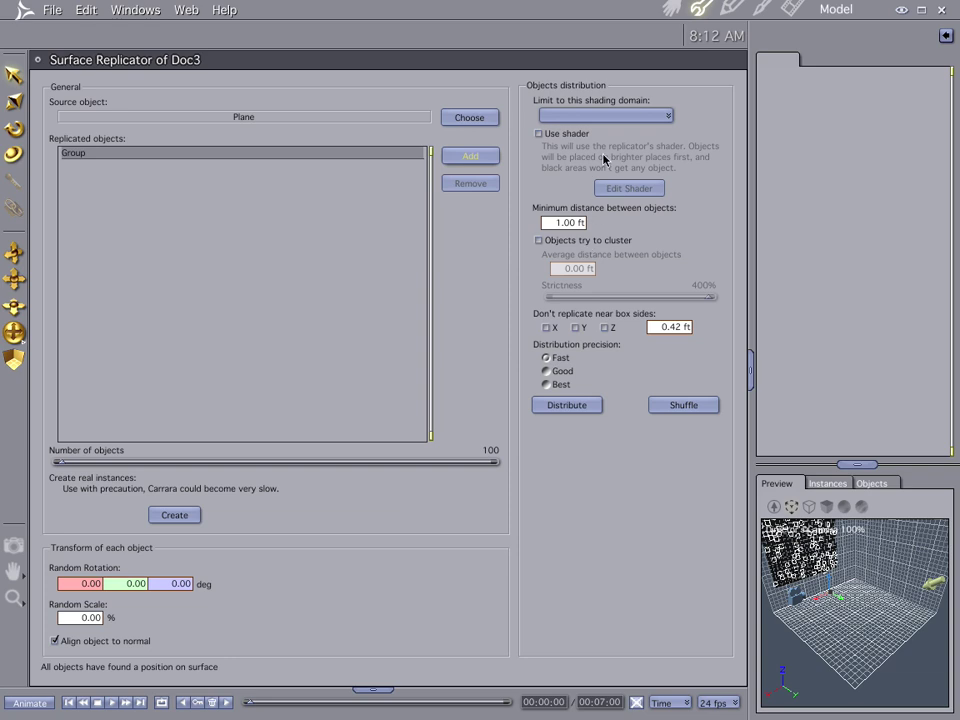
# Enable shader-based distribution in the replicator and change the Distribution shader's Top Shader to Multi Channel.
pyautogui.click(540, 135)
pyautogui.click(625, 188)
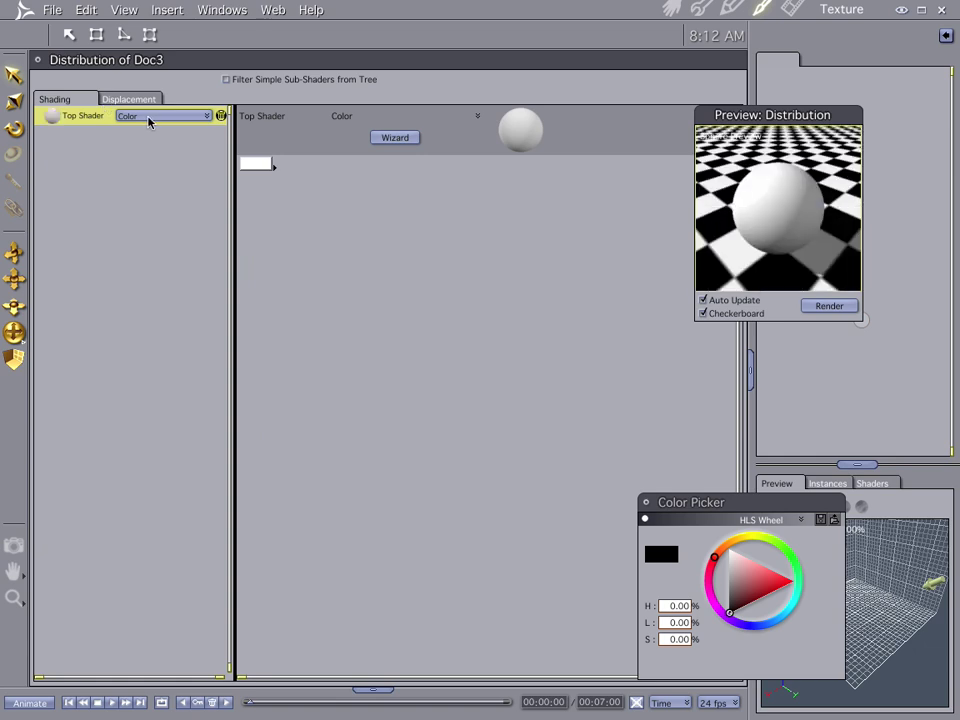
pyautogui.click(152, 121)
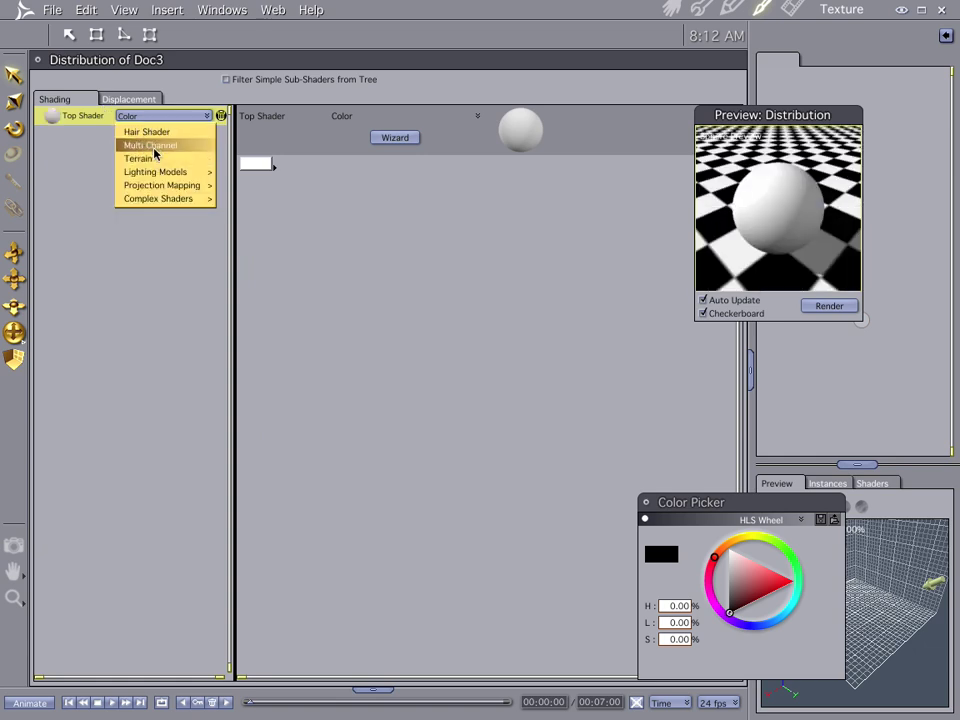
pyautogui.click(155, 150)
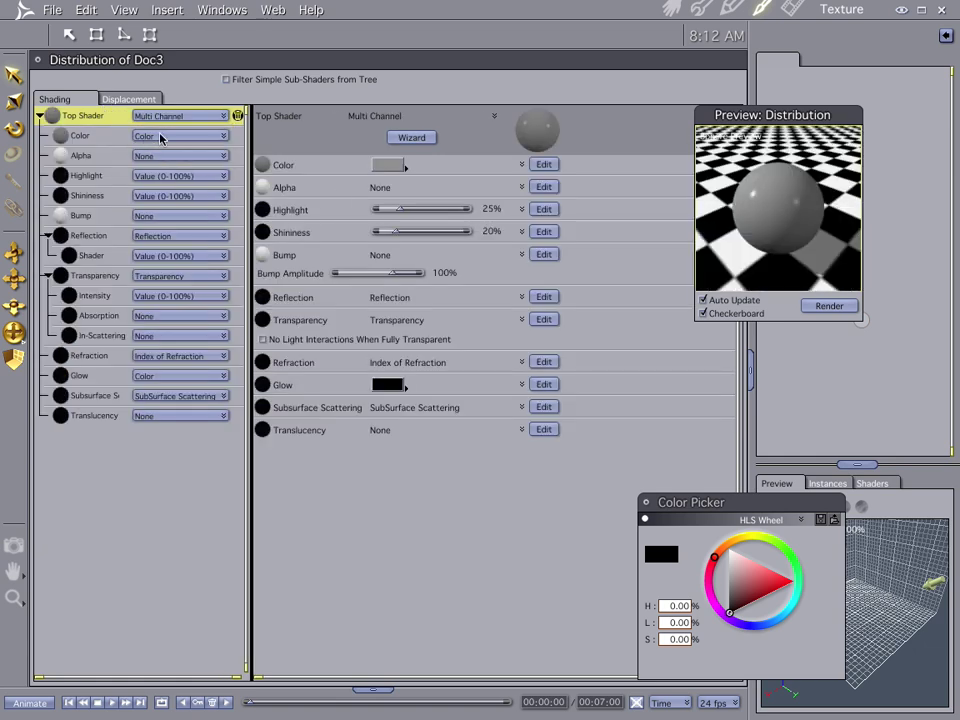
# Load necklace_HeartPraiseSign_FRNT (1)_popup.jpg as a JPEG texture map in the Distribution shader's Color channel and return to the scene.
pyautogui.click(160, 136)
pyautogui.click(189, 221)
pyautogui.click(265, 174)
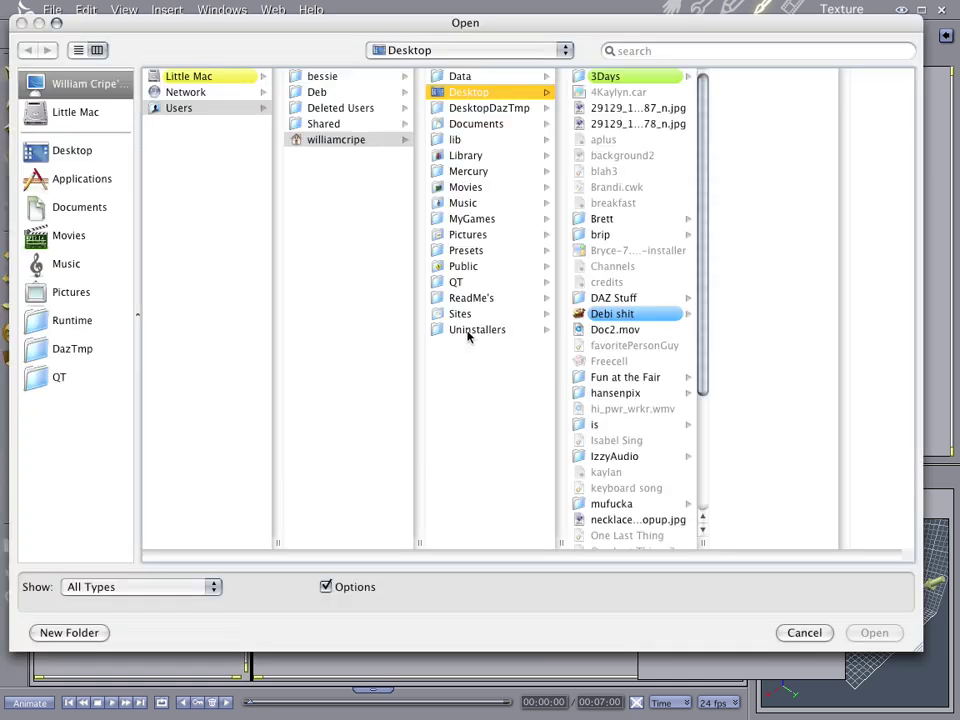
pyautogui.click(649, 519)
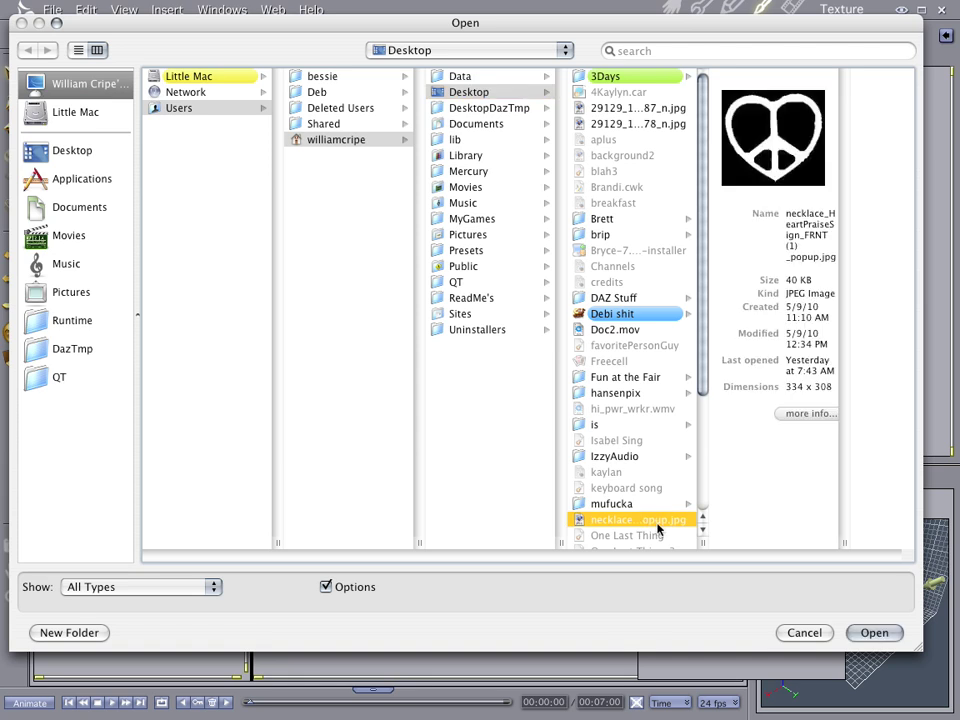
pyautogui.click(866, 632)
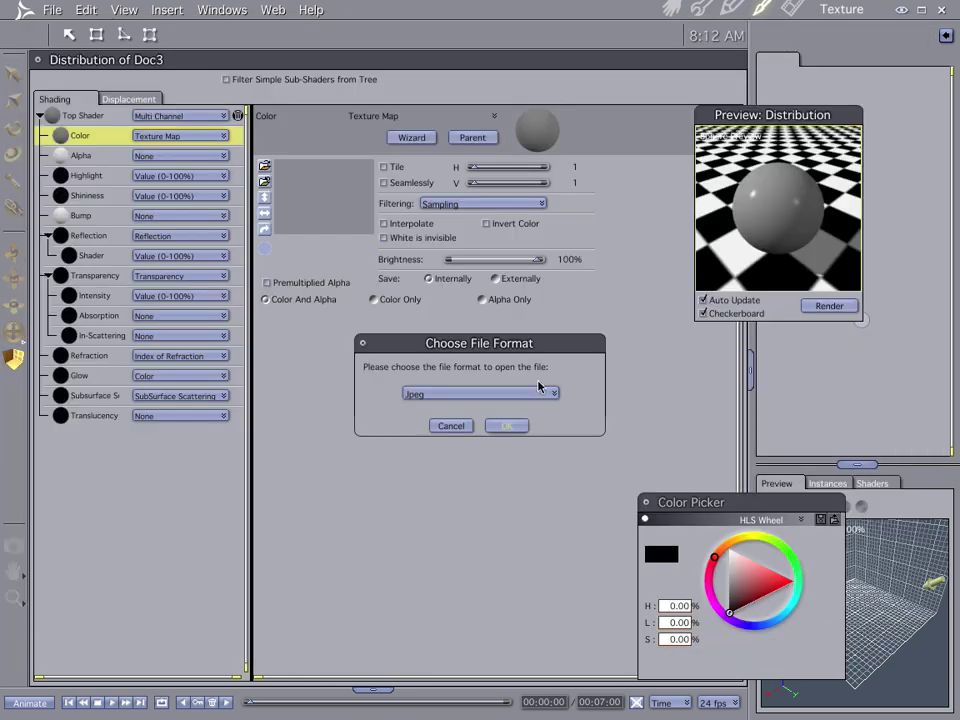
pyautogui.click(519, 424)
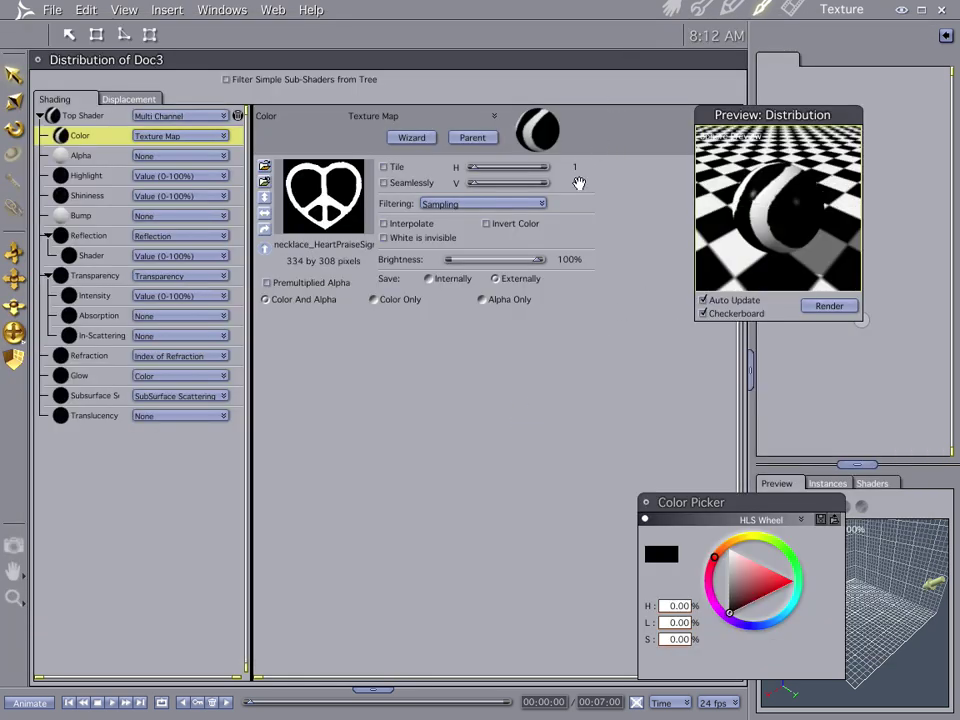
pyautogui.click(670, 6)
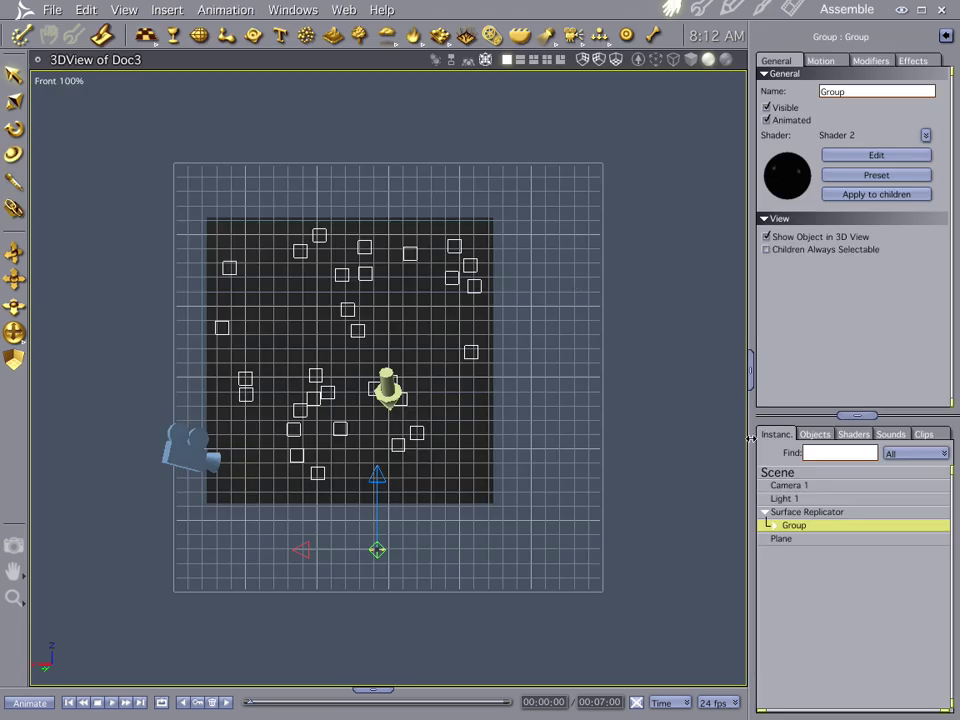
# Configure the Surface Replicator with Best distribution precision, 0.50 ft minimum distance and 919 objects, and return to the scene.
pyautogui.doubleClick(806, 511)
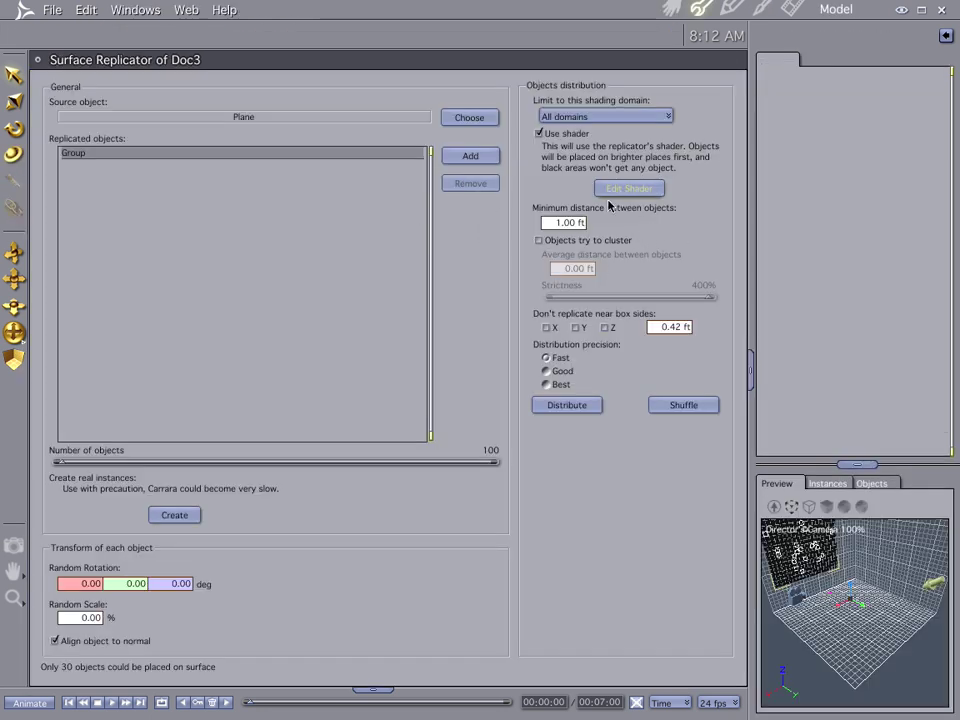
pyautogui.click(545, 386)
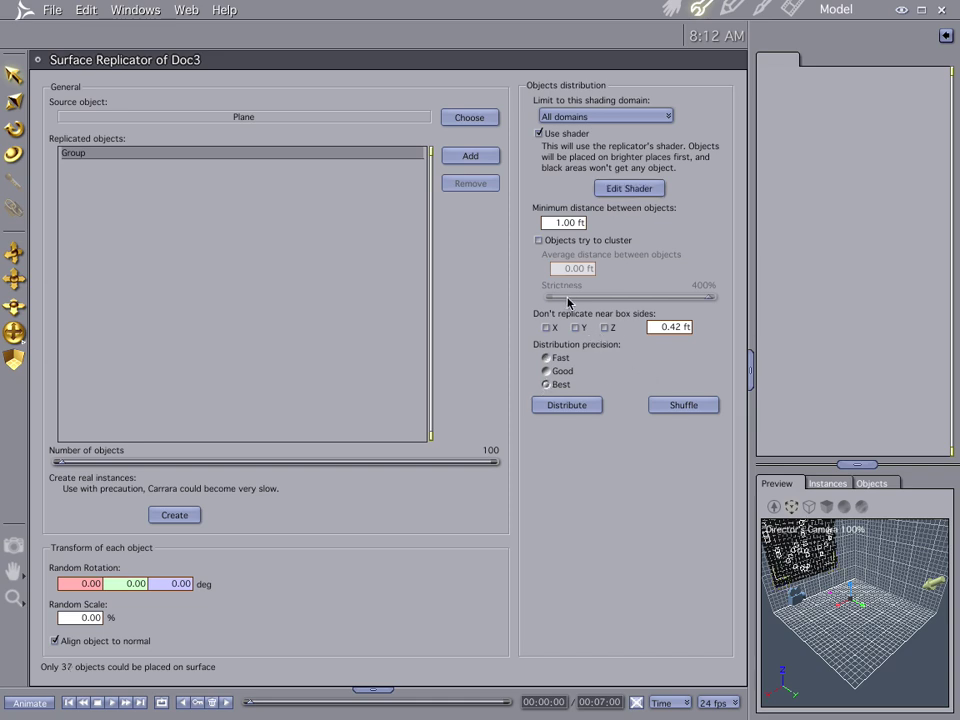
pyautogui.click(549, 222)
pyautogui.press('BackSpace')
pyautogui.press('Return')
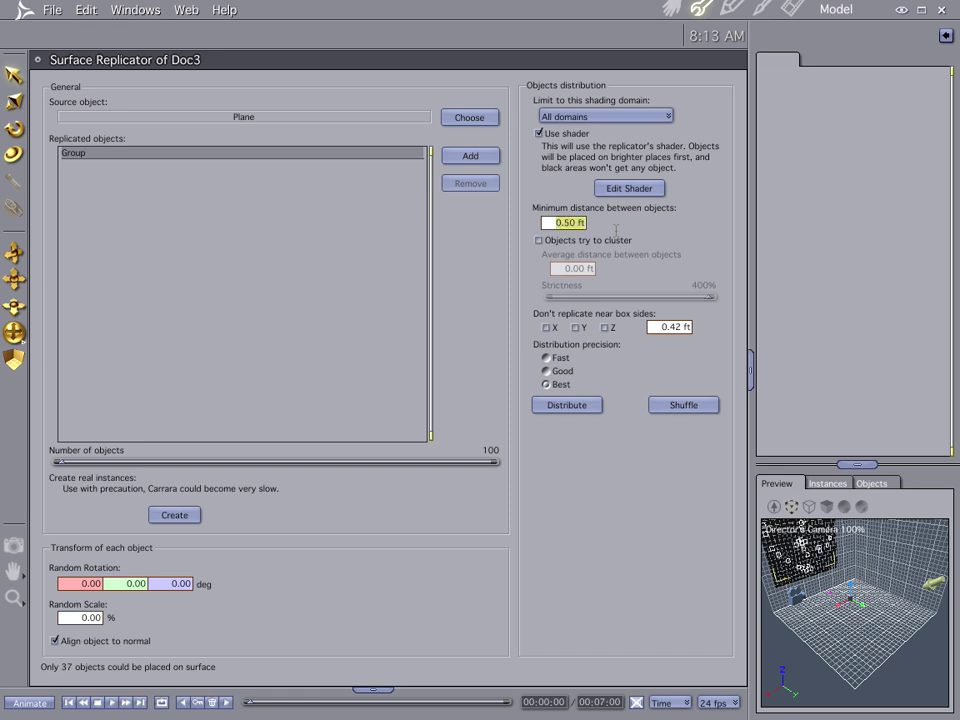
pyautogui.moveTo(62, 467); pyautogui.dragTo(77, 468)
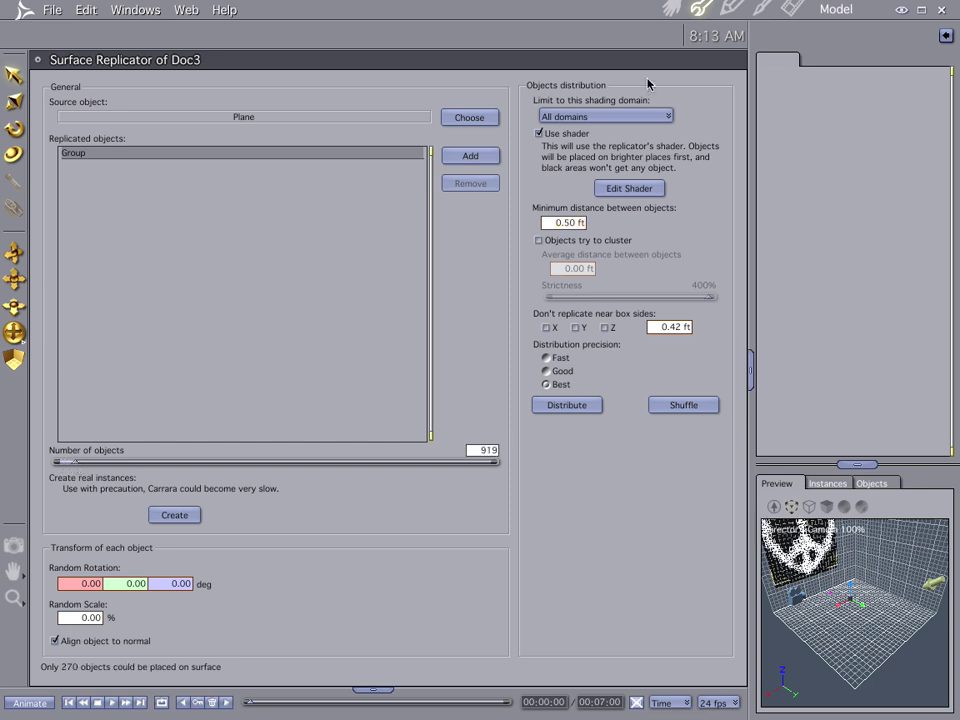
pyautogui.click(669, 8)
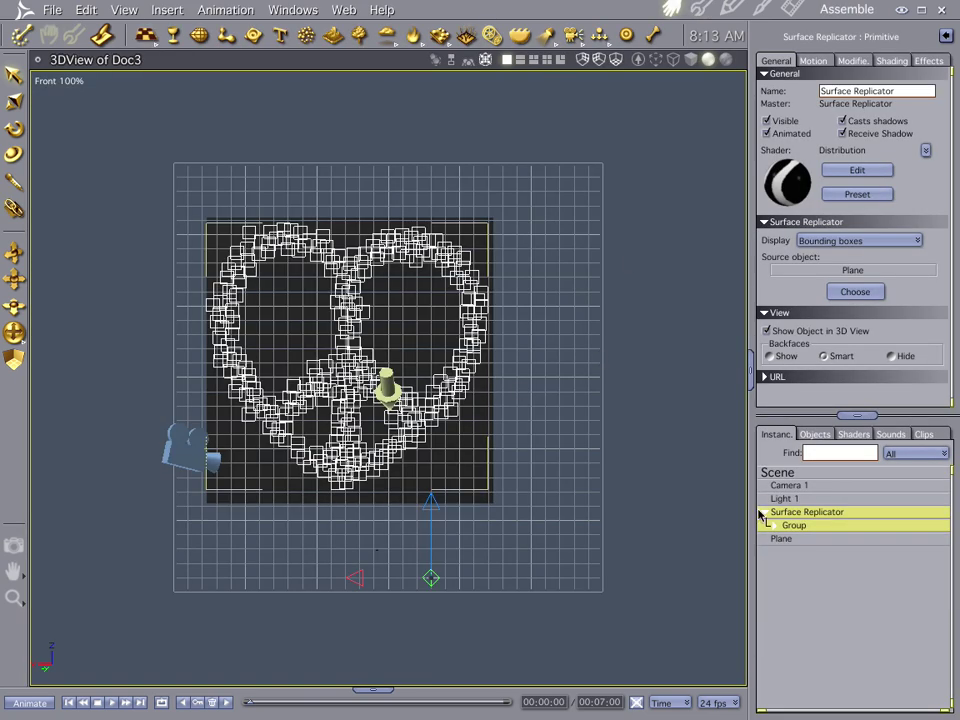
# Make the source plane invisible in the scene.
pyautogui.click(790, 540)
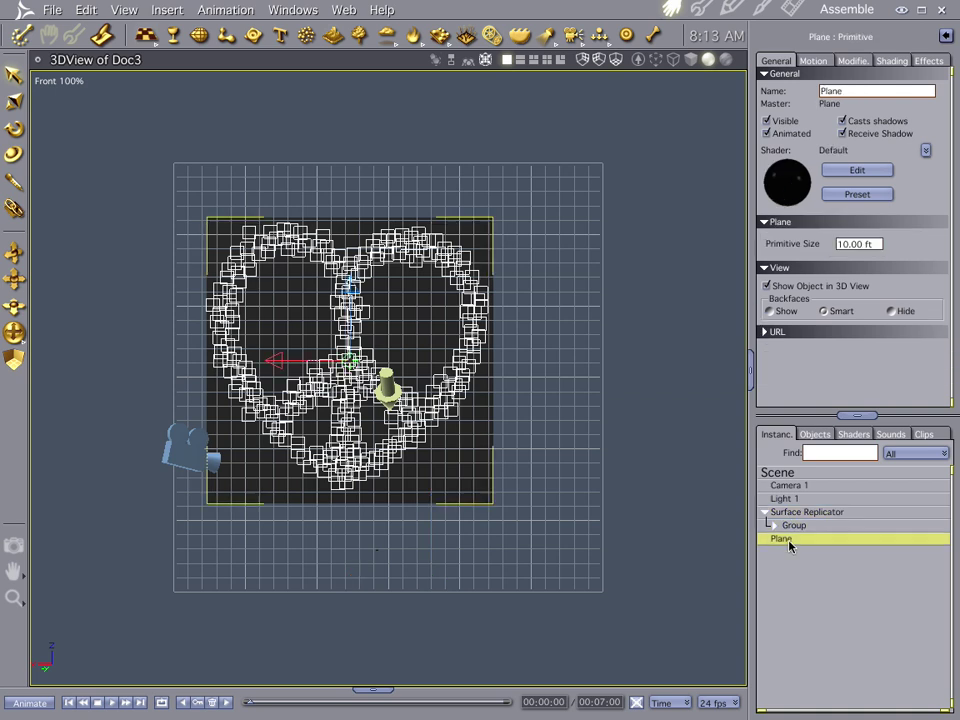
pyautogui.click(767, 121)
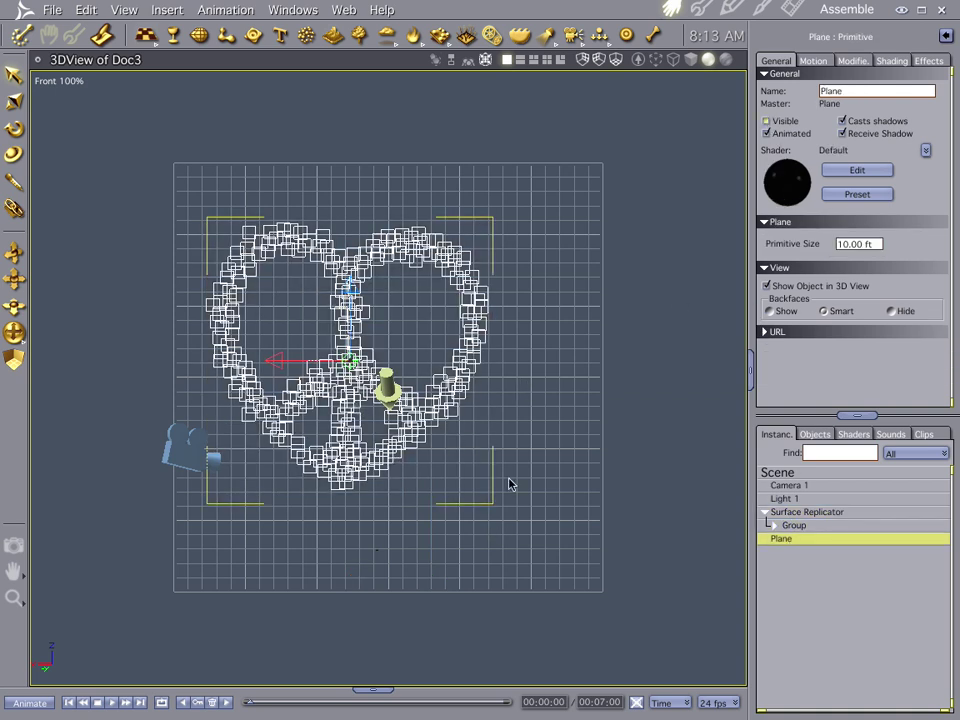
# Frame the Surface Replicator in Camera 1 from a more frontal angle and start rendering the scene.
pyautogui.click(57, 86)
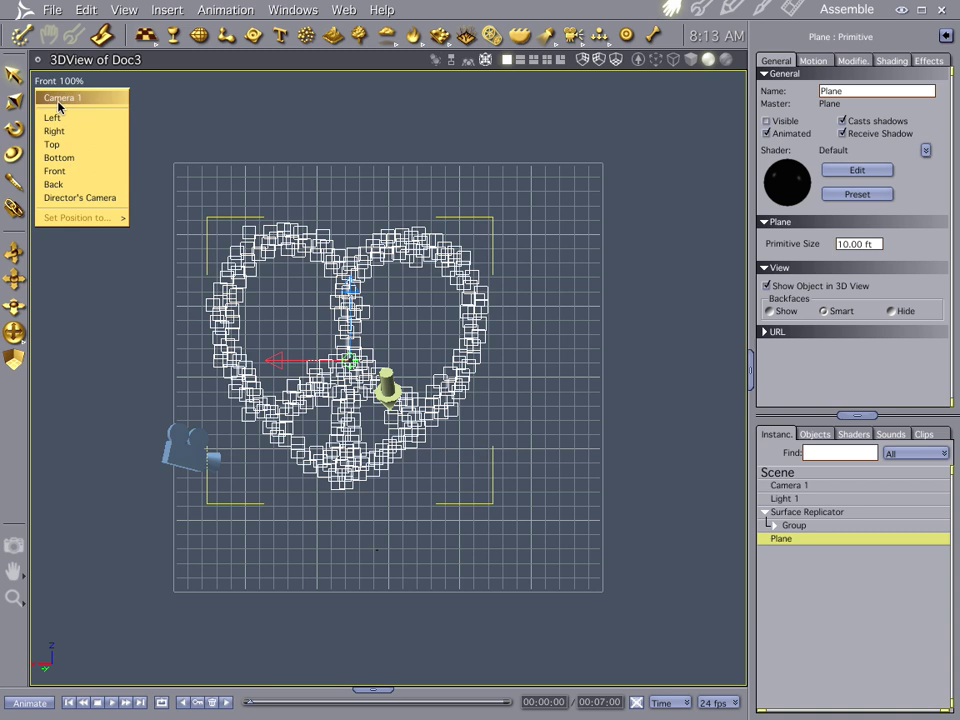
pyautogui.click(57, 97)
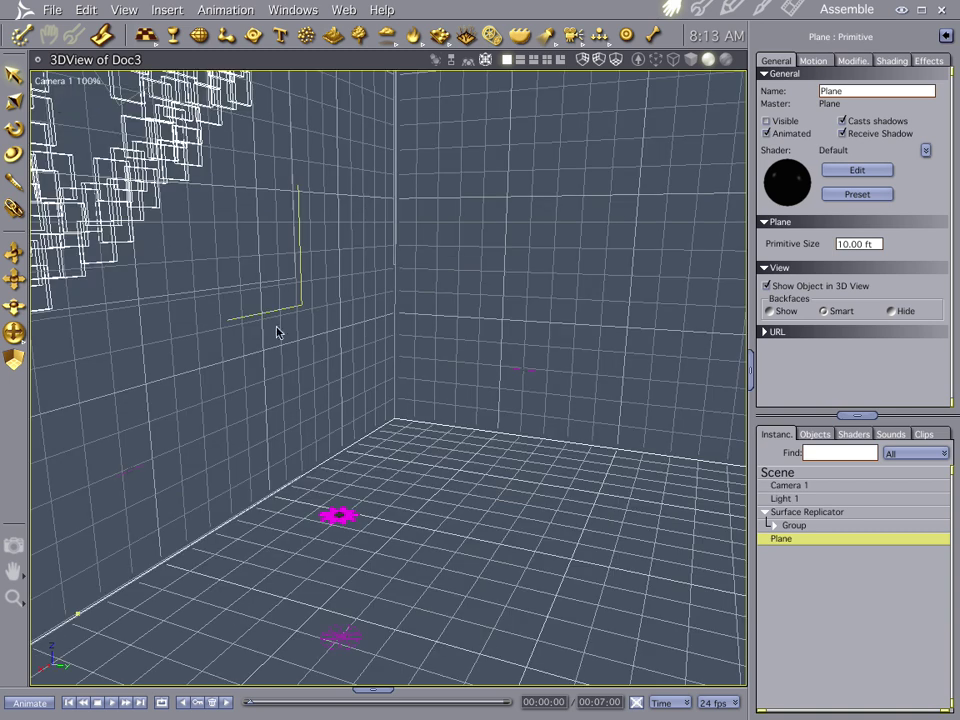
pyautogui.click(827, 514)
pyautogui.press('0')
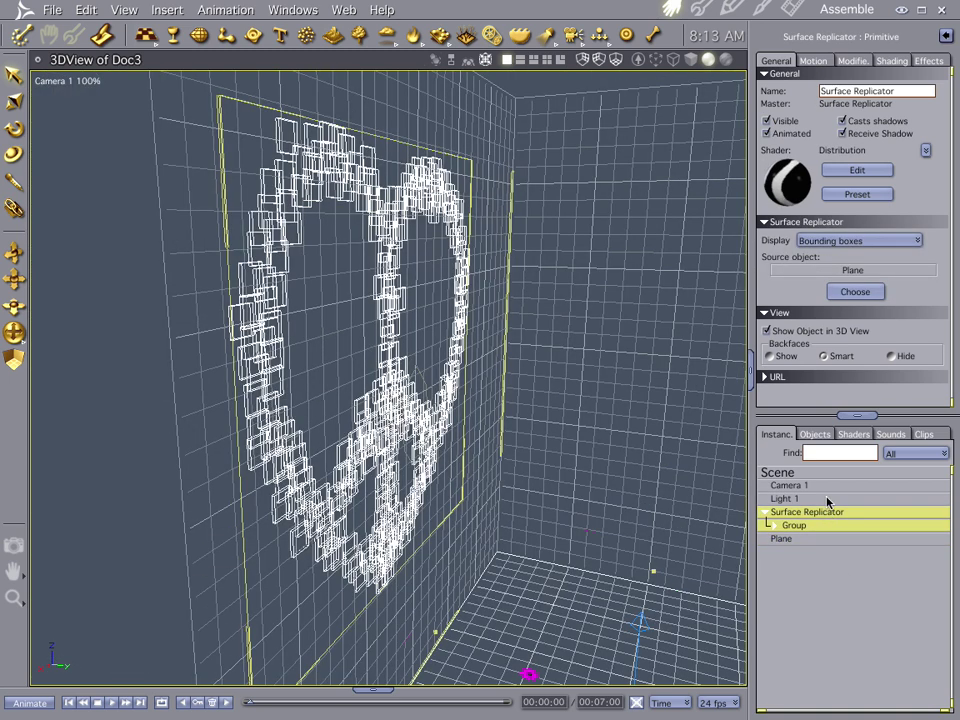
pyautogui.moveTo(615, 539); pyautogui.dragTo(554, 540)
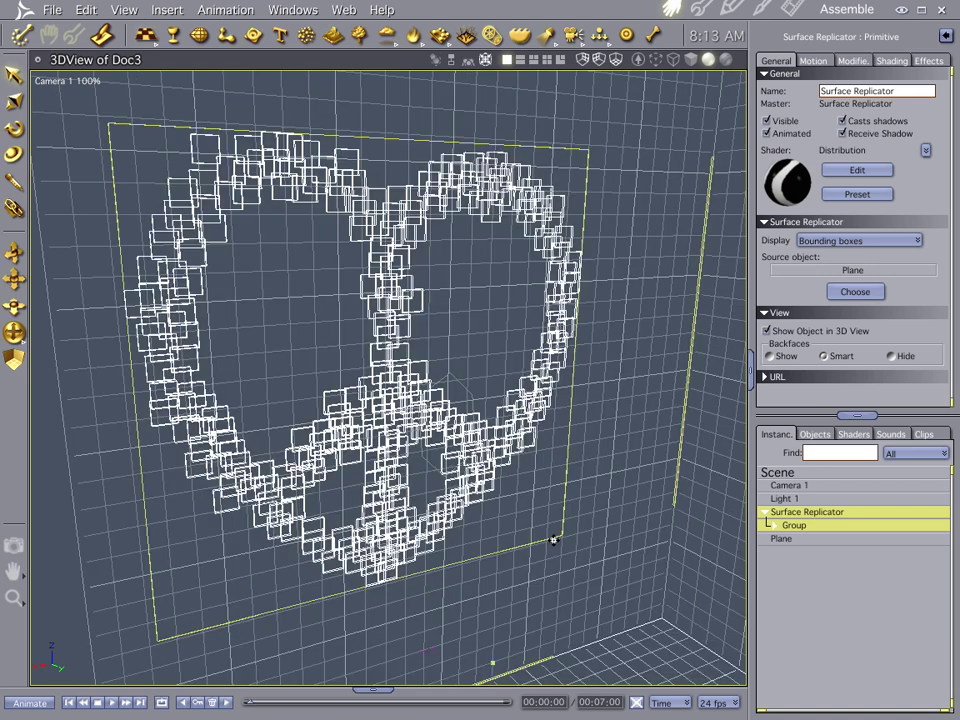
pyautogui.hotkey('ctrl', 'r')
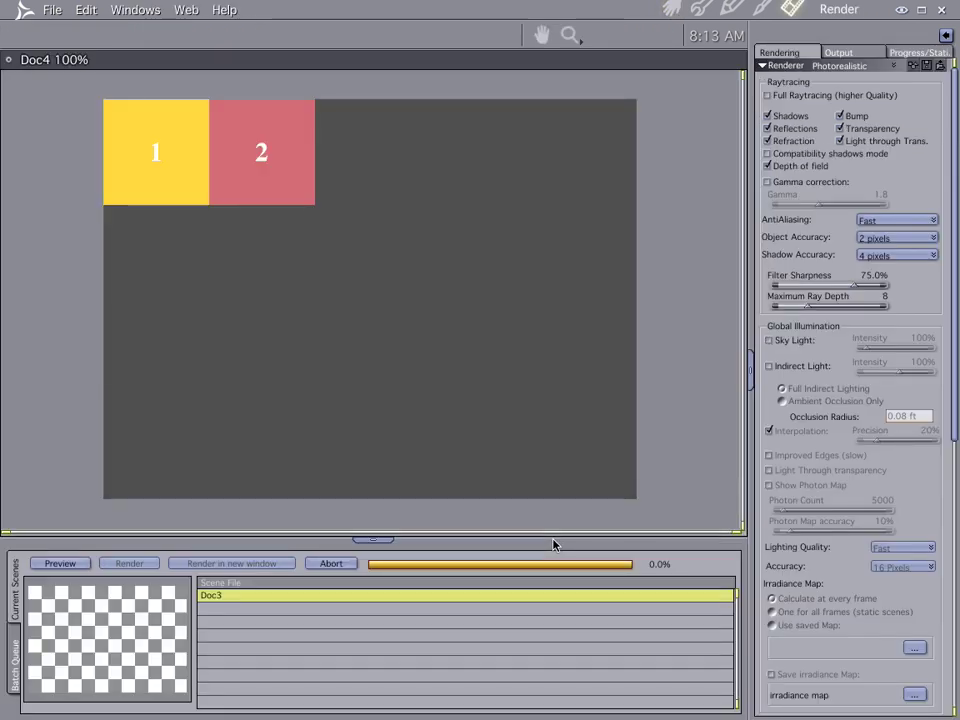